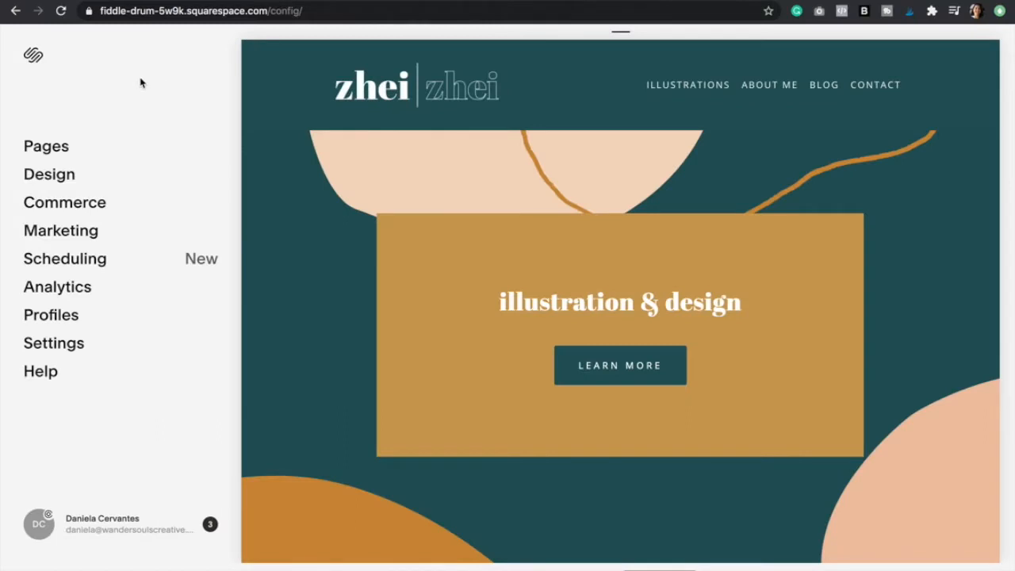
Create a Products page named "Shop" in the Not Linked section of the site's pages
click(55, 153)
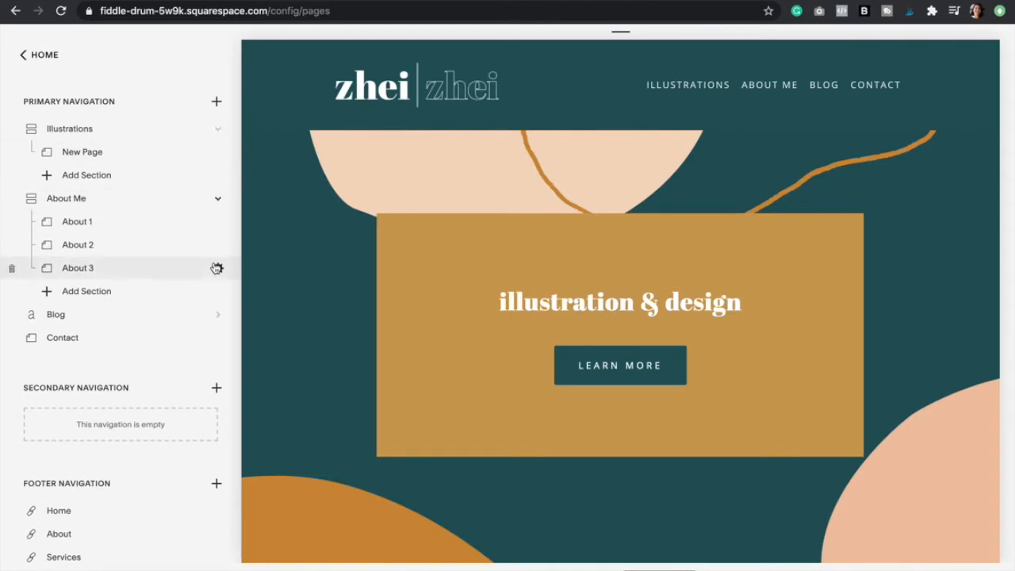
scroll(217, 268, down, 7)
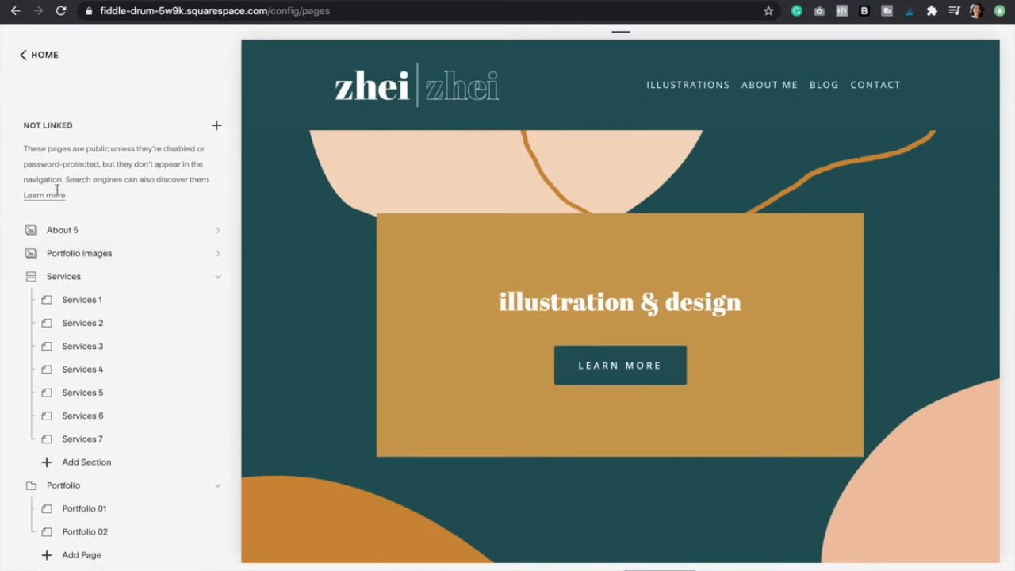
click(216, 126)
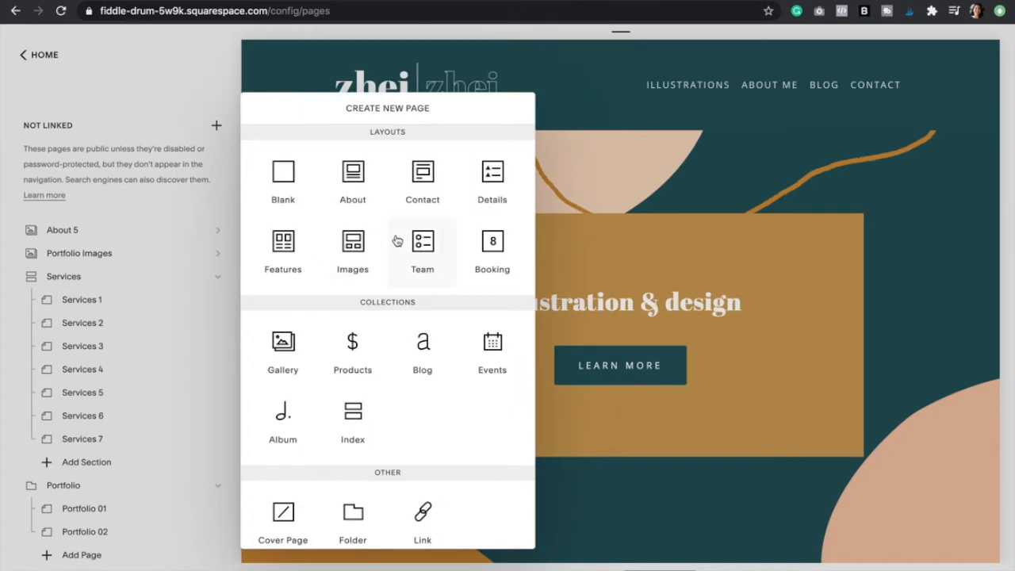
click(355, 357)
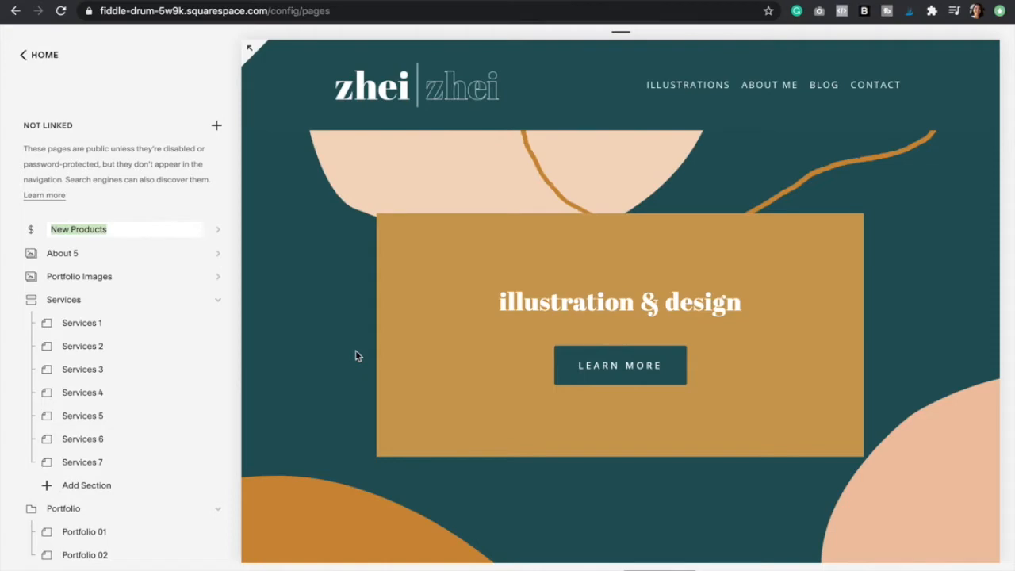
text(Shop)
key(Return)
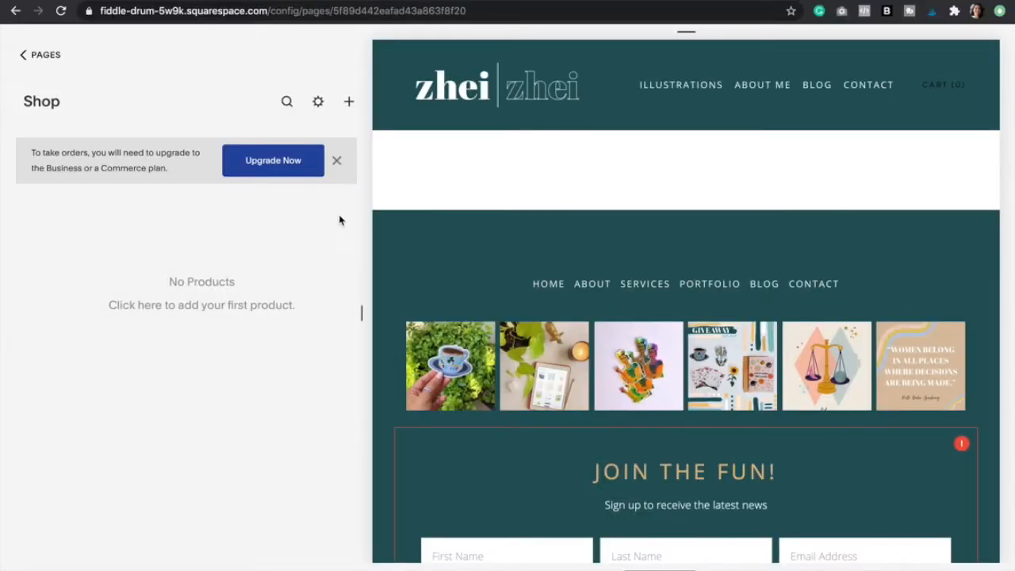
Add a new physical product to the Shop page and switch it to the classic editor
click(349, 104)
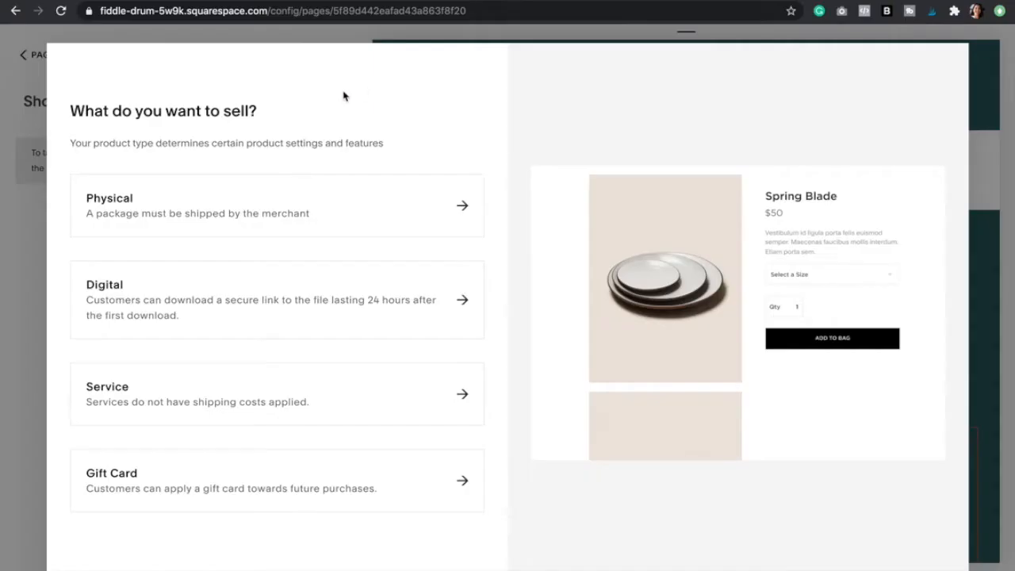
click(220, 221)
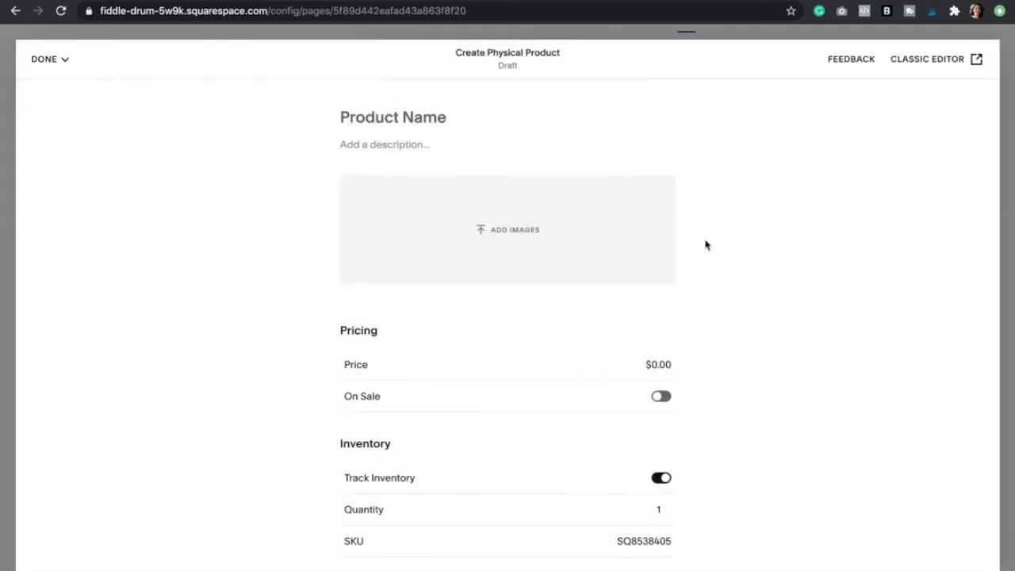
scroll(753, 367, down, 3)
scroll(753, 366, up, 3)
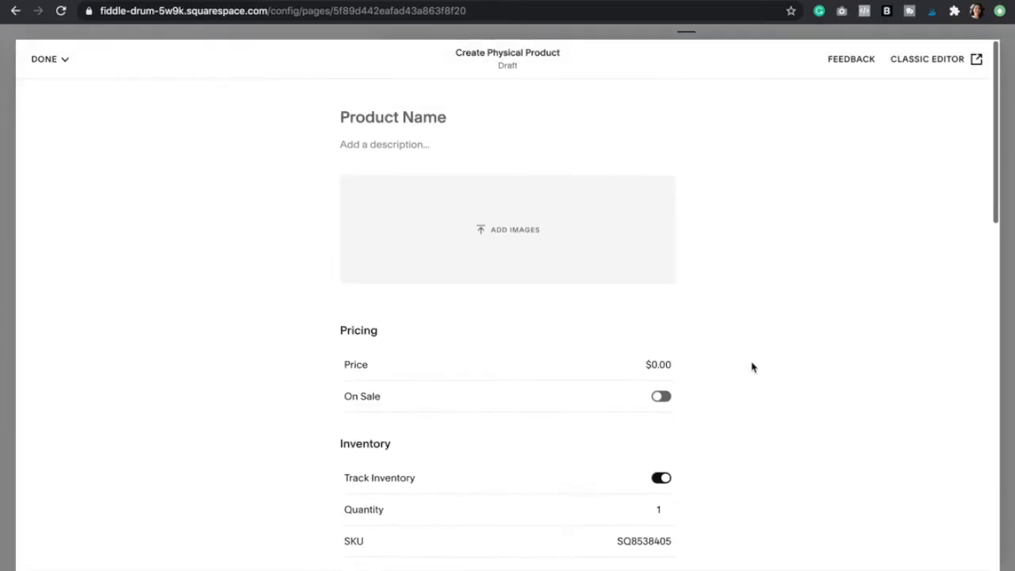
scroll(754, 339, down, 4)
scroll(753, 338, up, 4)
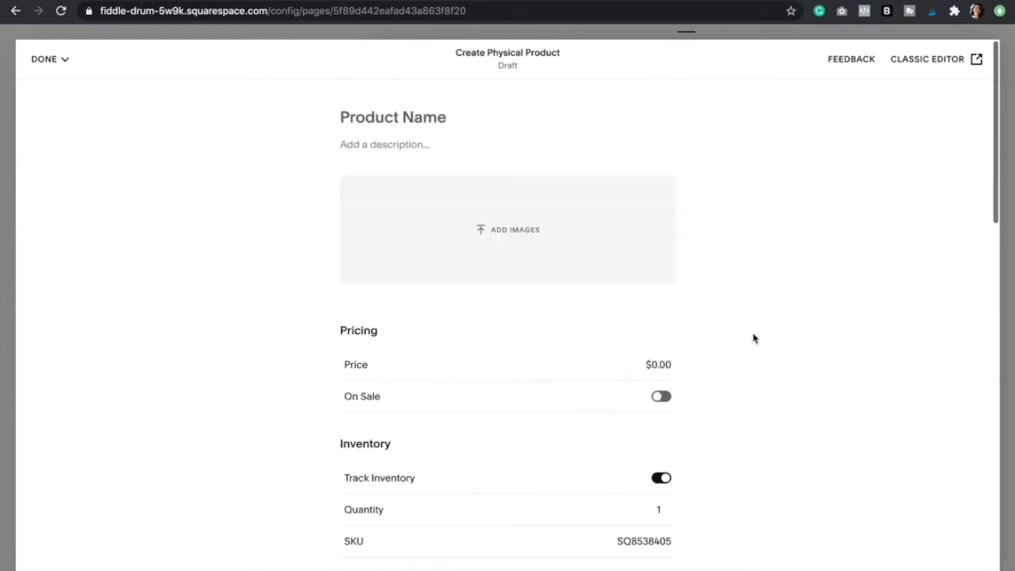
click(933, 60)
click(391, 172)
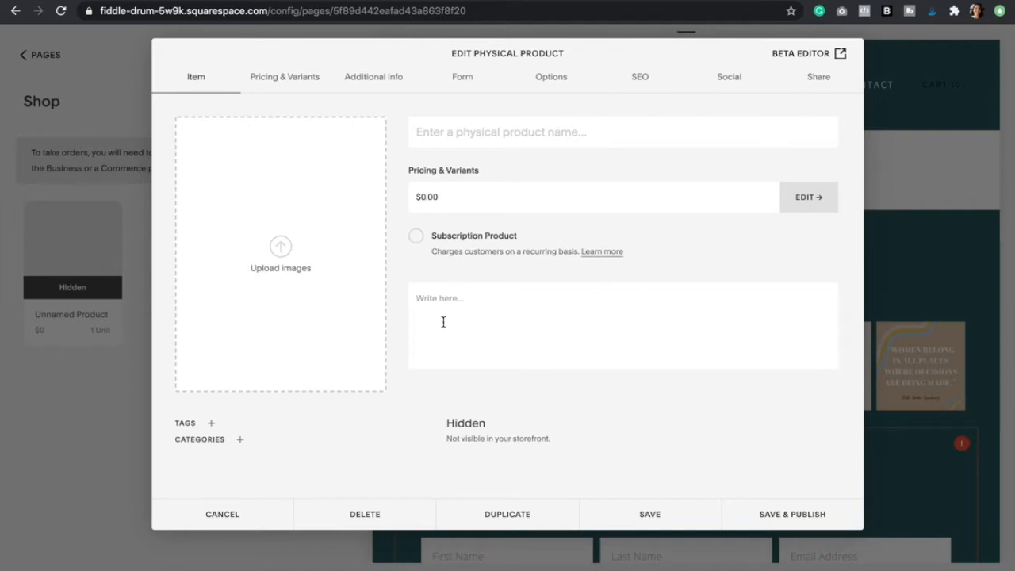
Upload today's six photos from Downloads as product images, leaving out "Copy of zhei zhei.png"
click(282, 252)
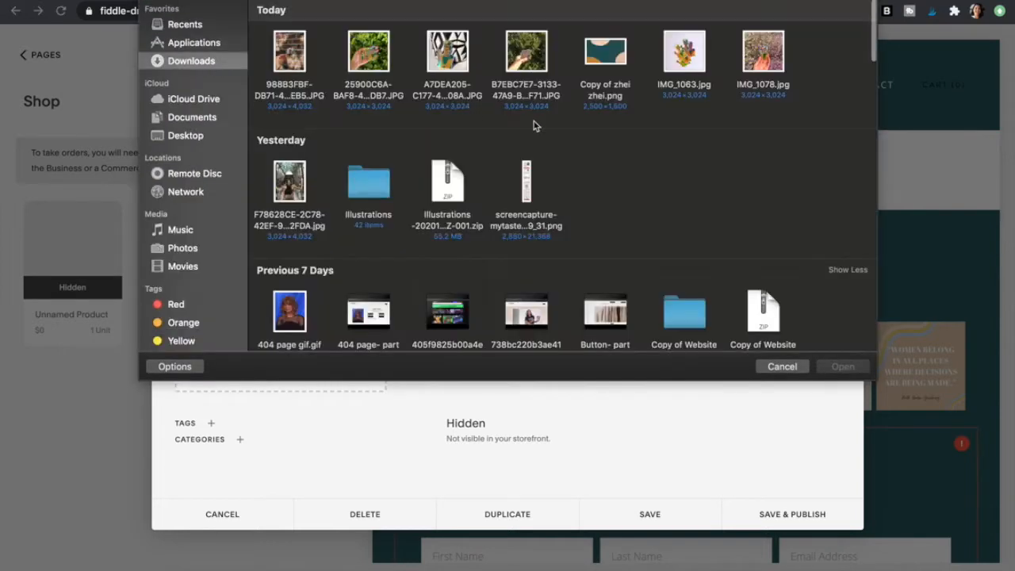
drag(819, 83, 298, 57)
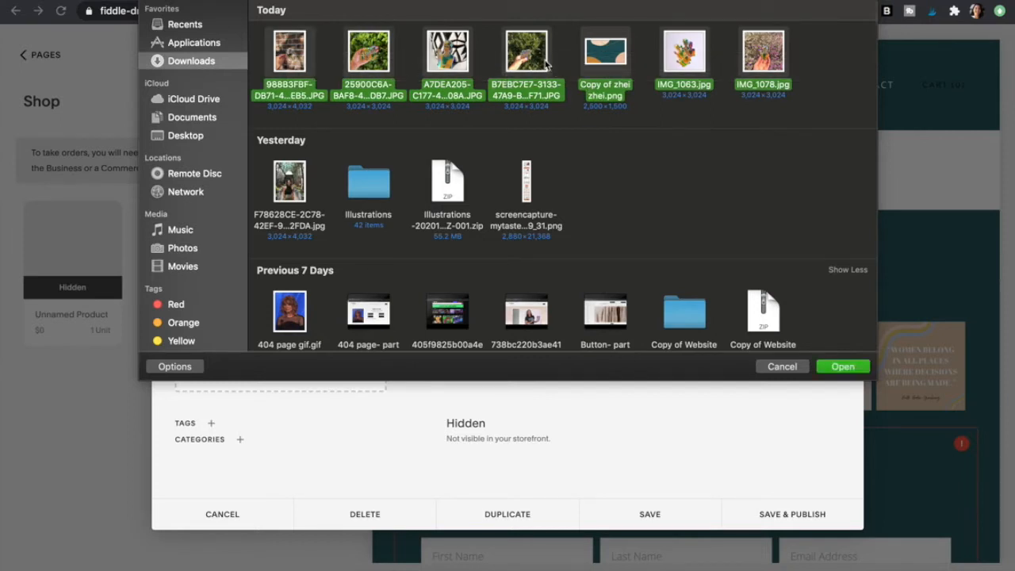
super+click(626, 61)
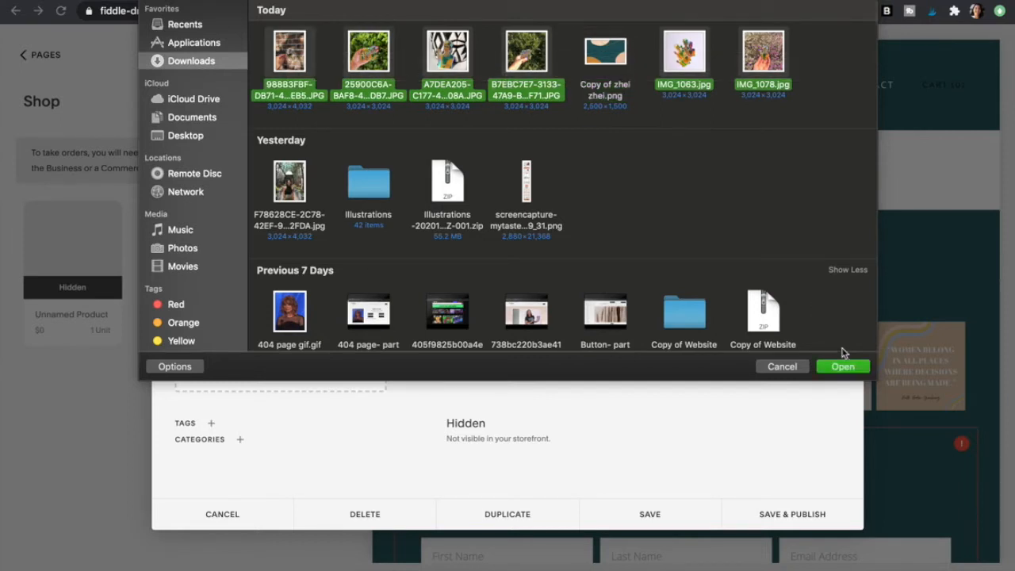
click(845, 368)
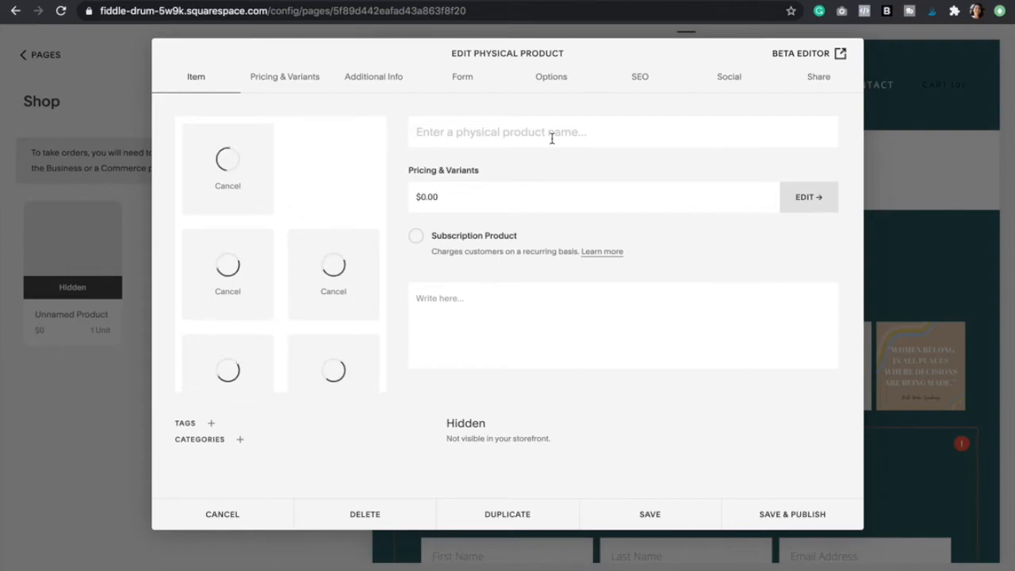
Copy "Holographic Frida Kahlo Sticker, Vinyl Sticker, Die-cut Vinyl Sticker" from the desktop sticky note into the product name
key(ctrl+Left)
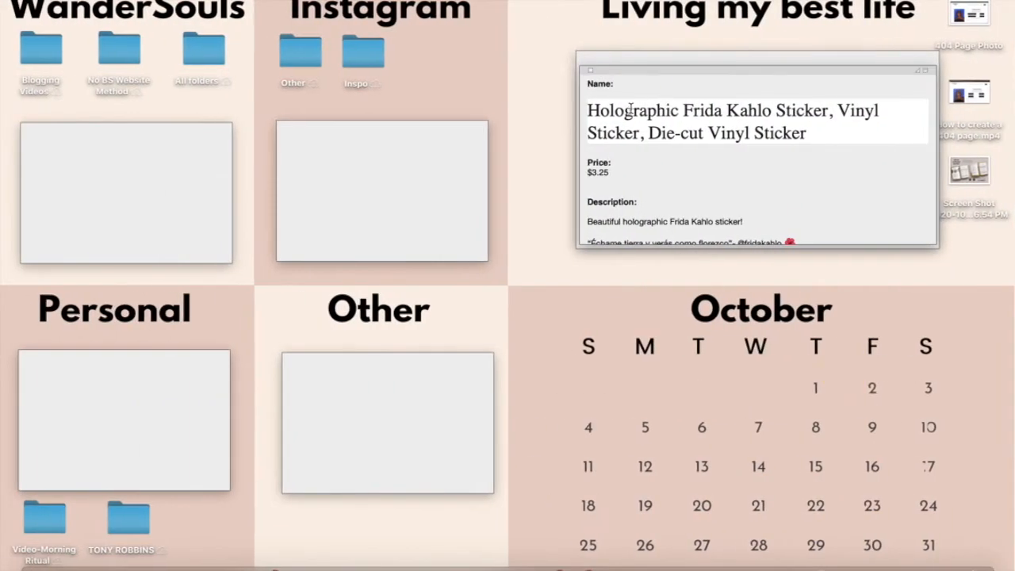
double_click(630, 110)
drag(808, 132, 597, 113)
key(ctrl+c)
key(ctrl+Right)
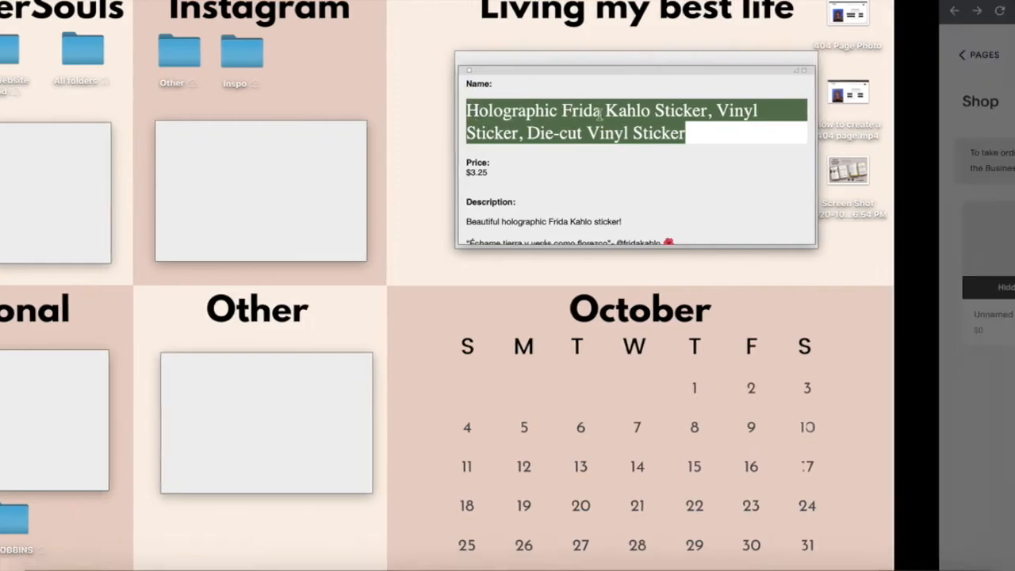
click(483, 131)
key(ctrl+v)
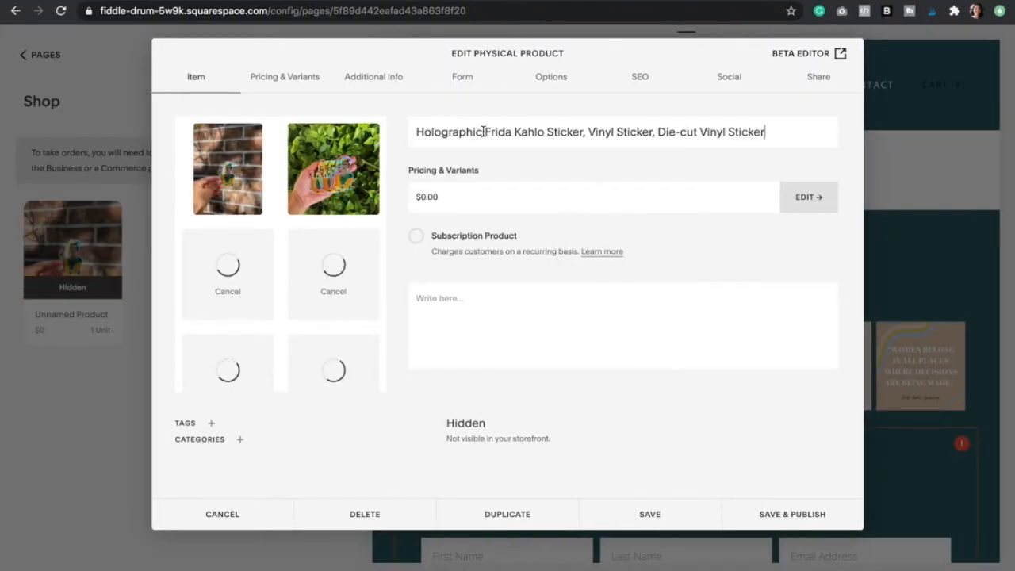
Set the product variant's price to $3.25, leaving it not on sale
click(456, 197)
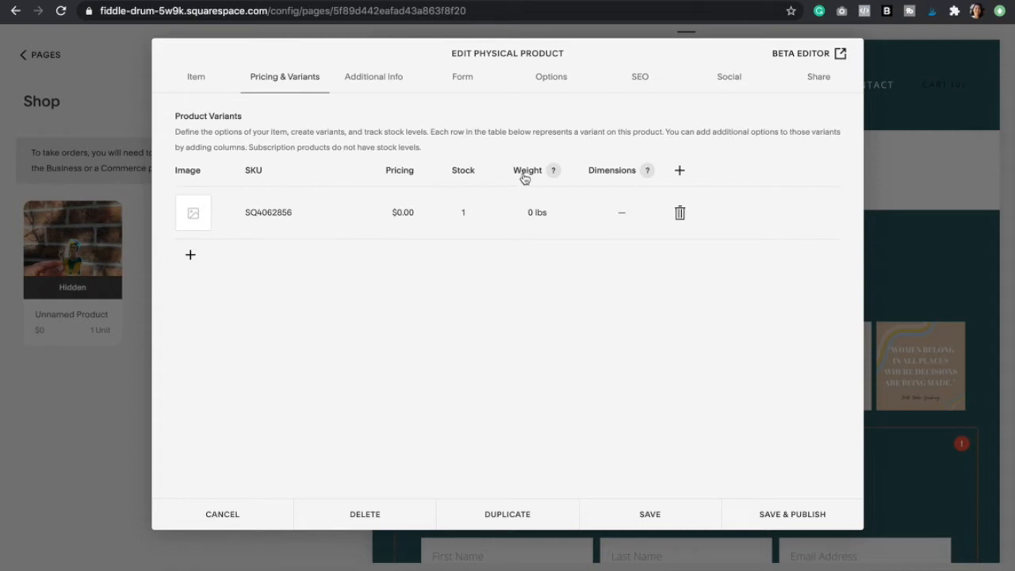
click(404, 214)
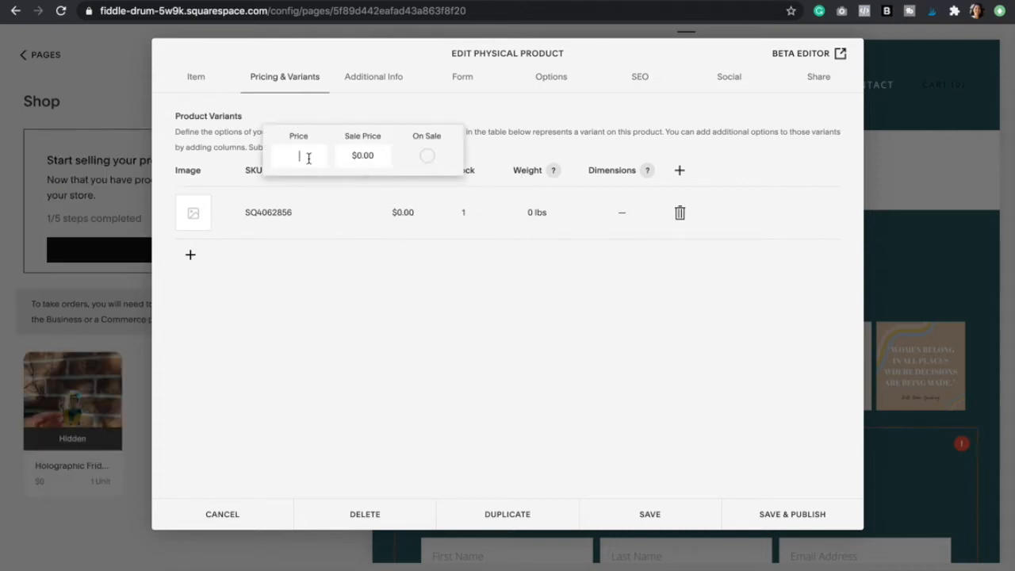
text(3.25)
click(428, 158)
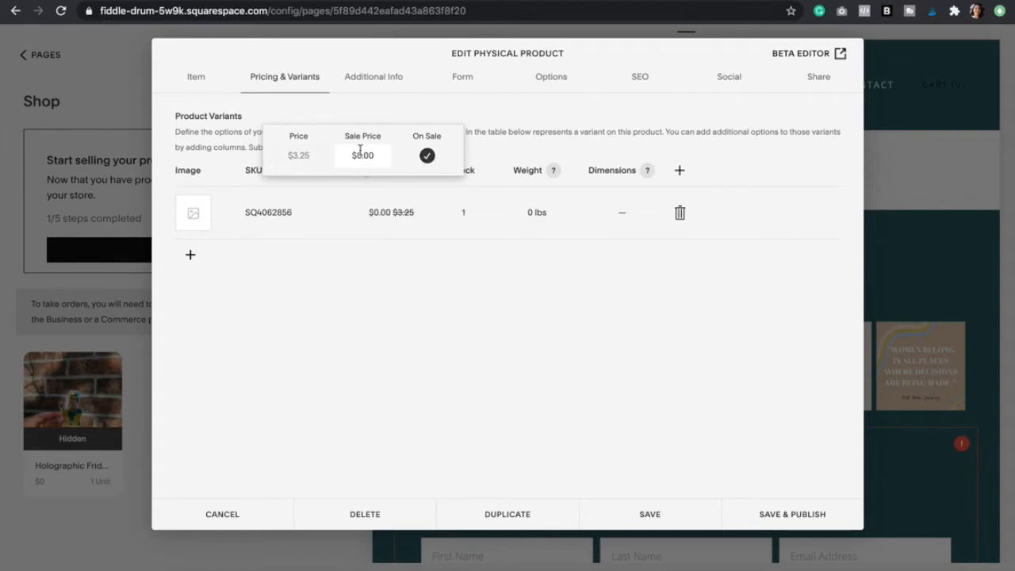
click(427, 158)
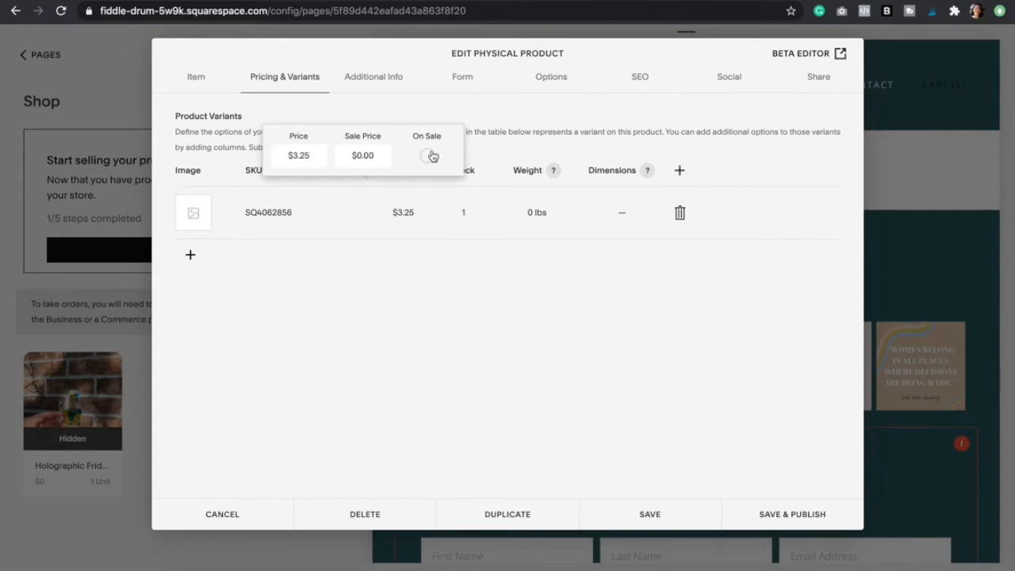
click(456, 281)
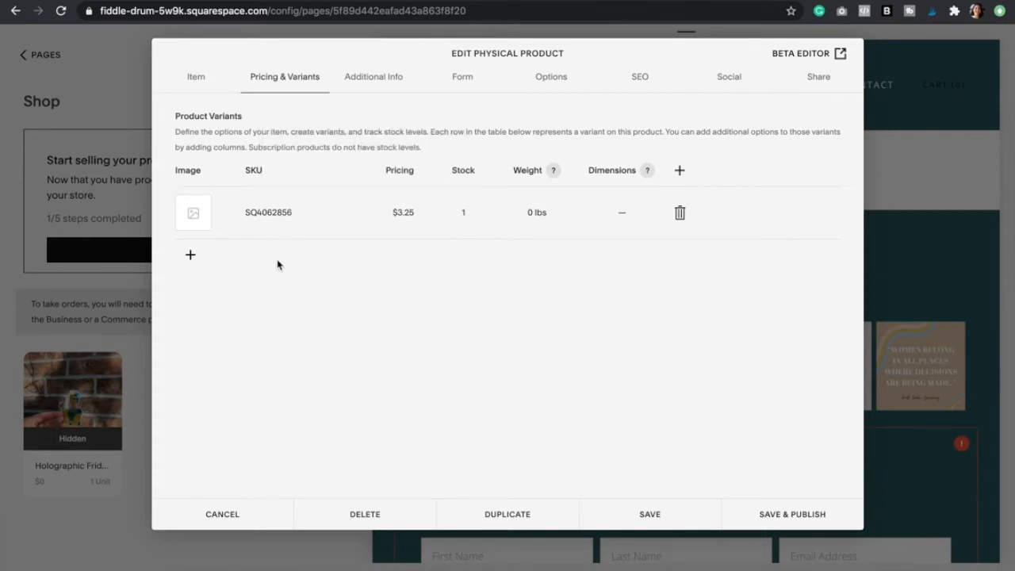
click(276, 213)
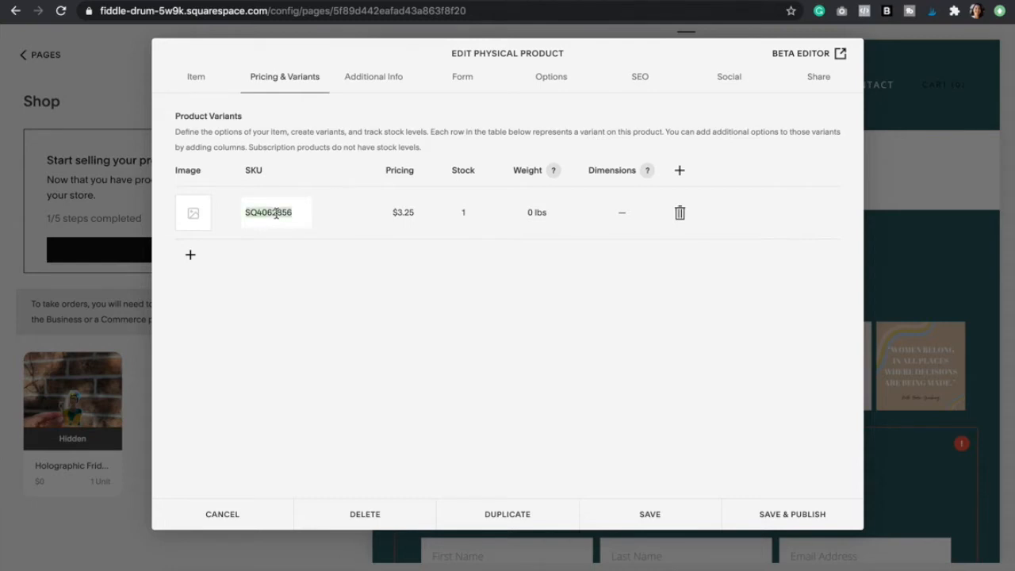
click(313, 257)
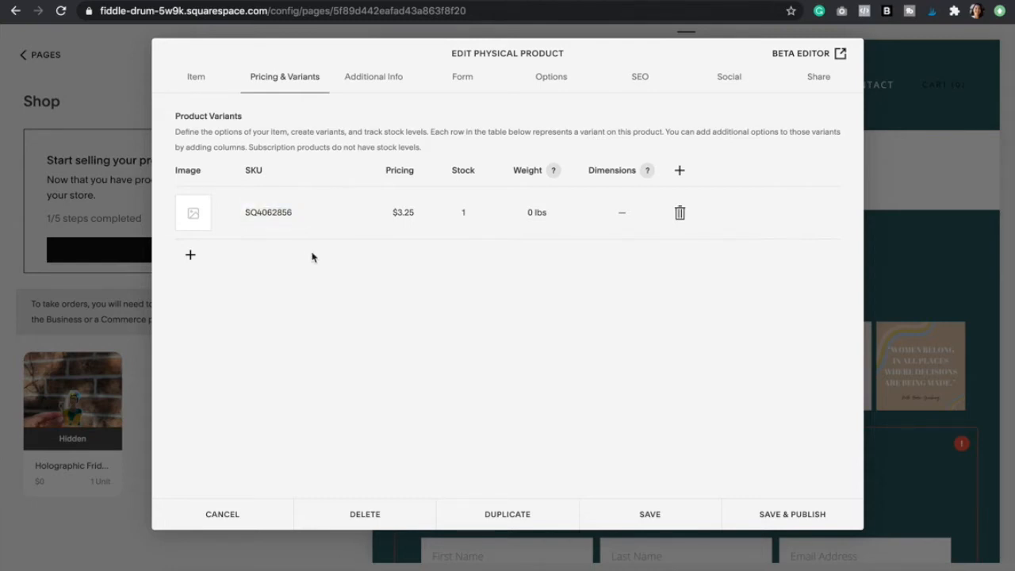
click(280, 215)
click(352, 284)
Set the variant's quantity in stock to Unlimited
click(465, 214)
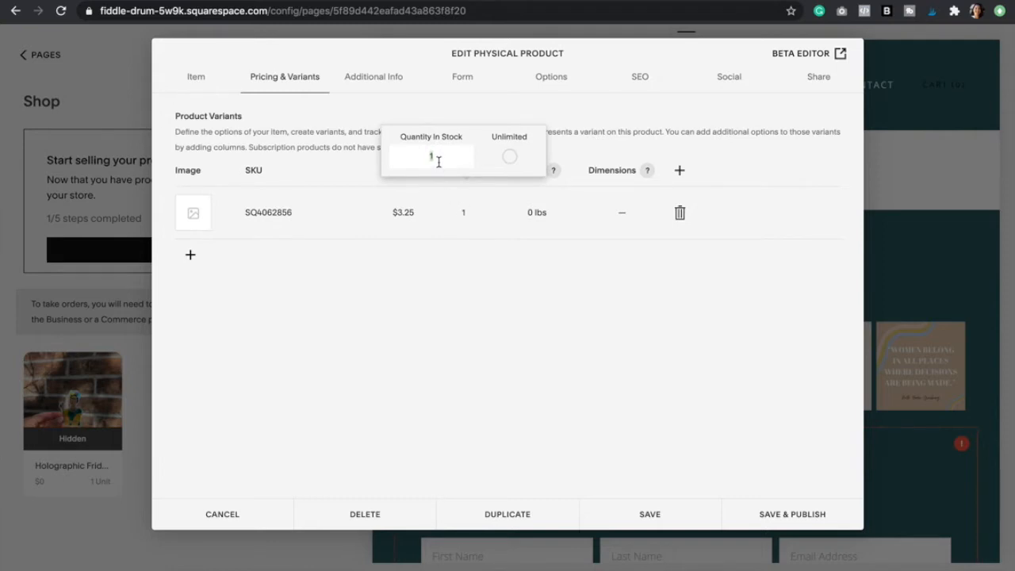
click(511, 158)
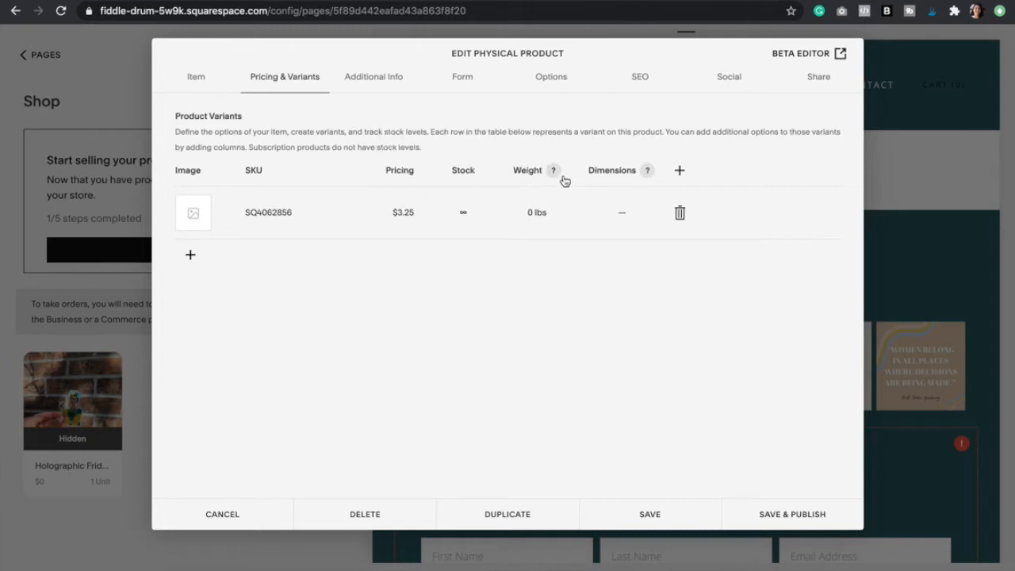
mouse_move(556, 176)
mouse_move(648, 175)
Add a product option named "Color" to the variants table and save it
click(681, 173)
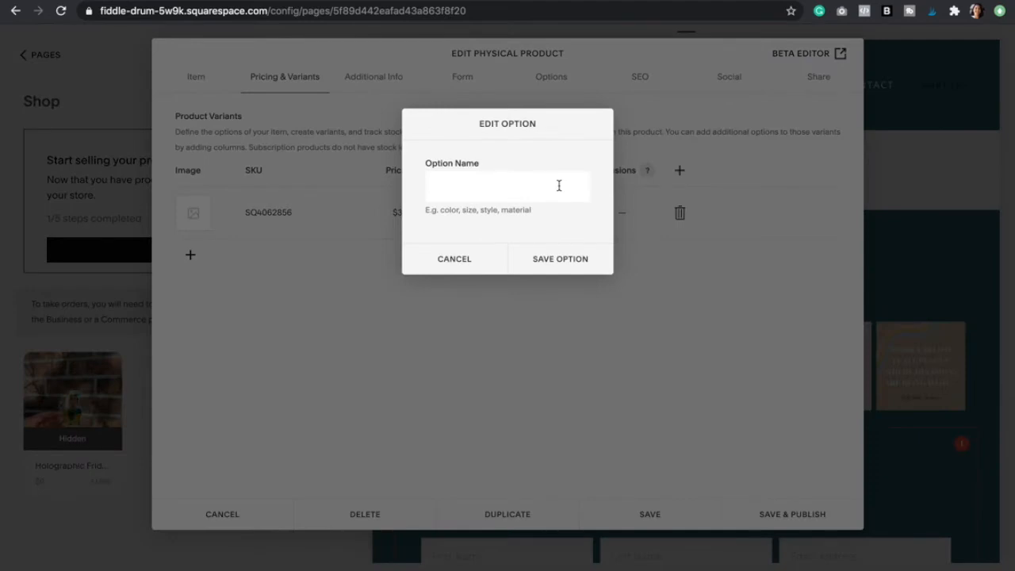
text(Siz)
text(Color)
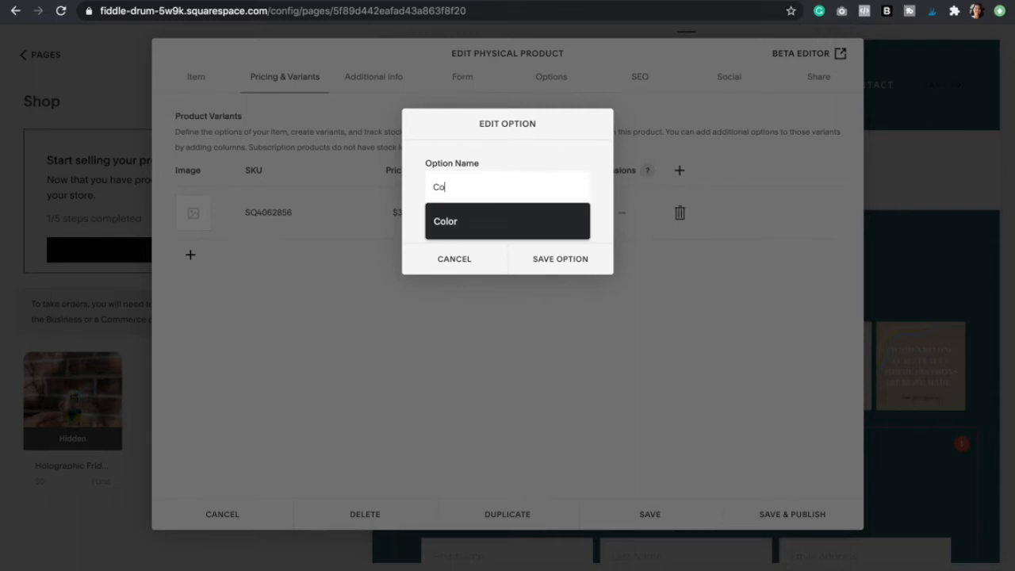
click(566, 262)
Set the first variant's color to Blue and add two more variants with the colors Pink and Black
click(701, 214)
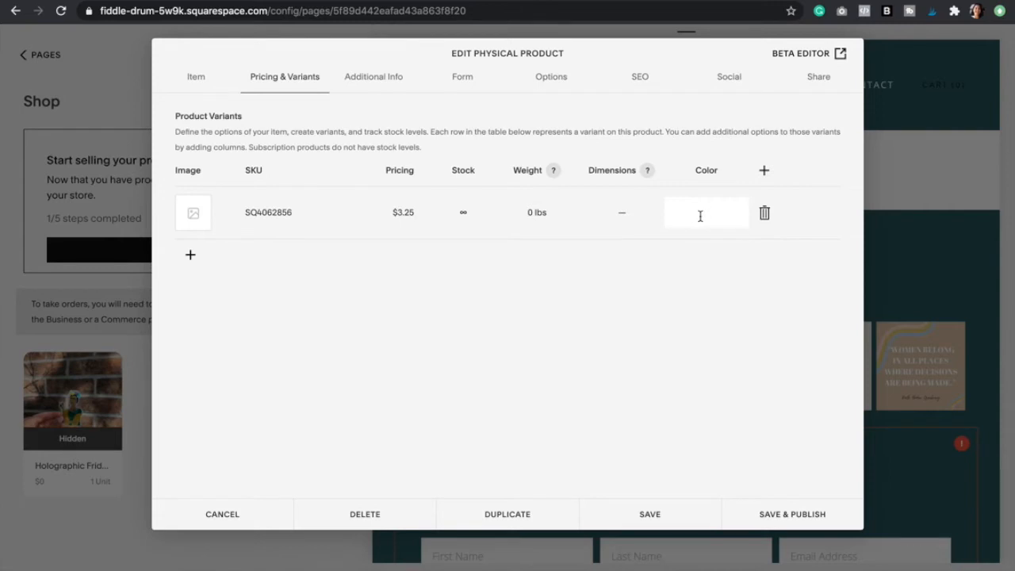
text(Blue)
key(Return)
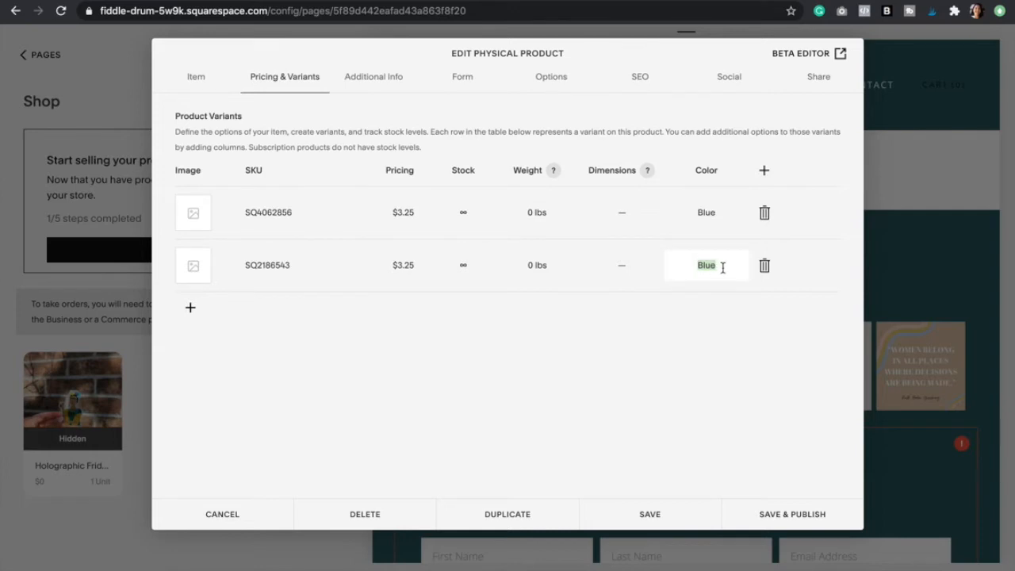
text(Pink)
key(Return)
text(Blac)
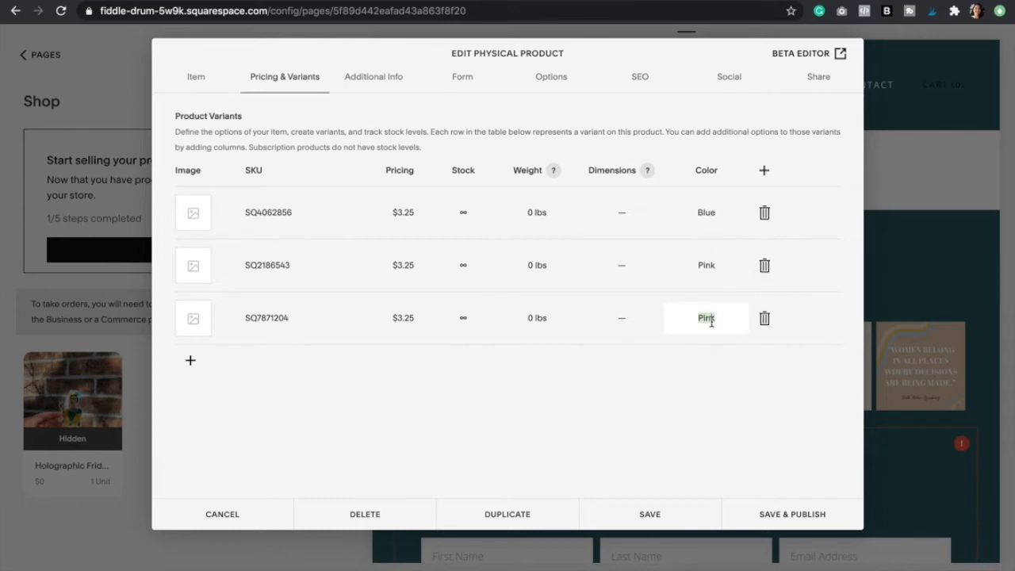
text(k)
click(717, 415)
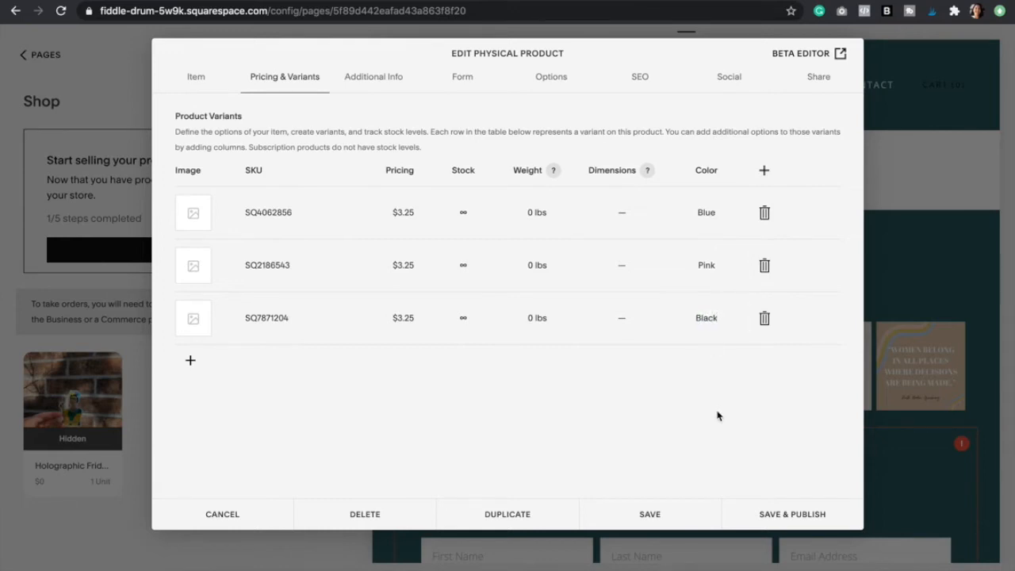
Add a fourth variant row and a second product option named "Size"
click(190, 365)
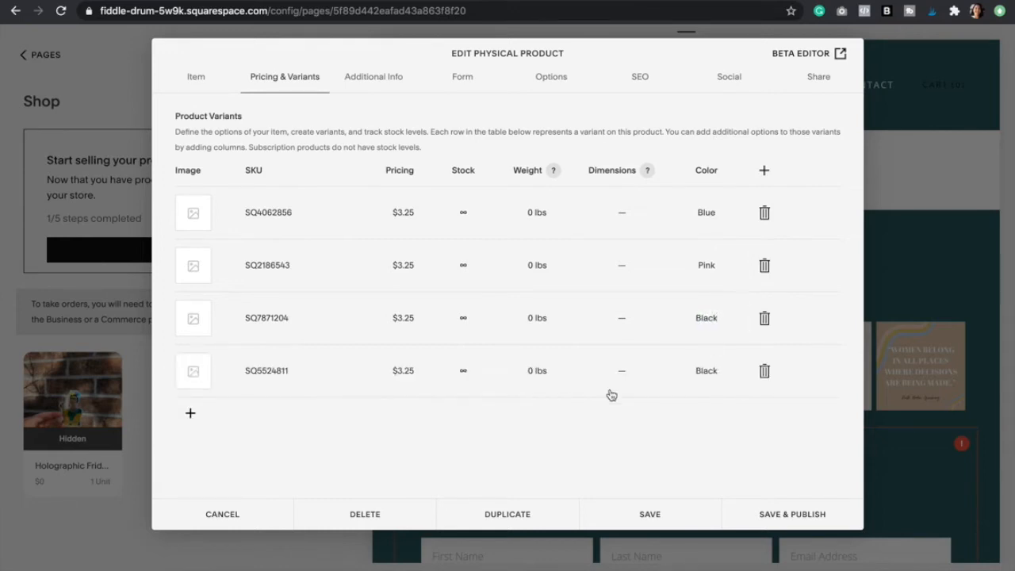
click(765, 170)
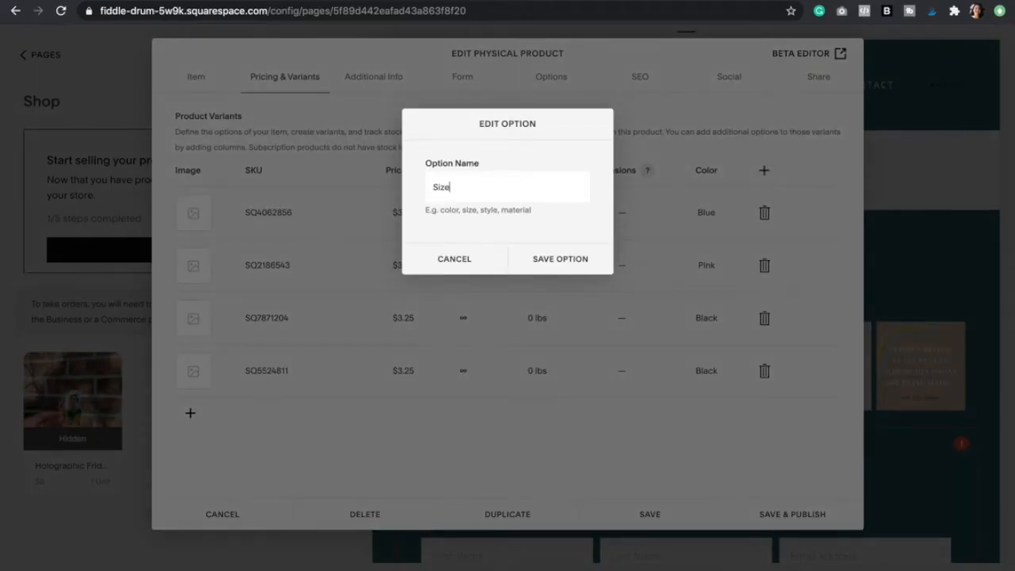
click(563, 259)
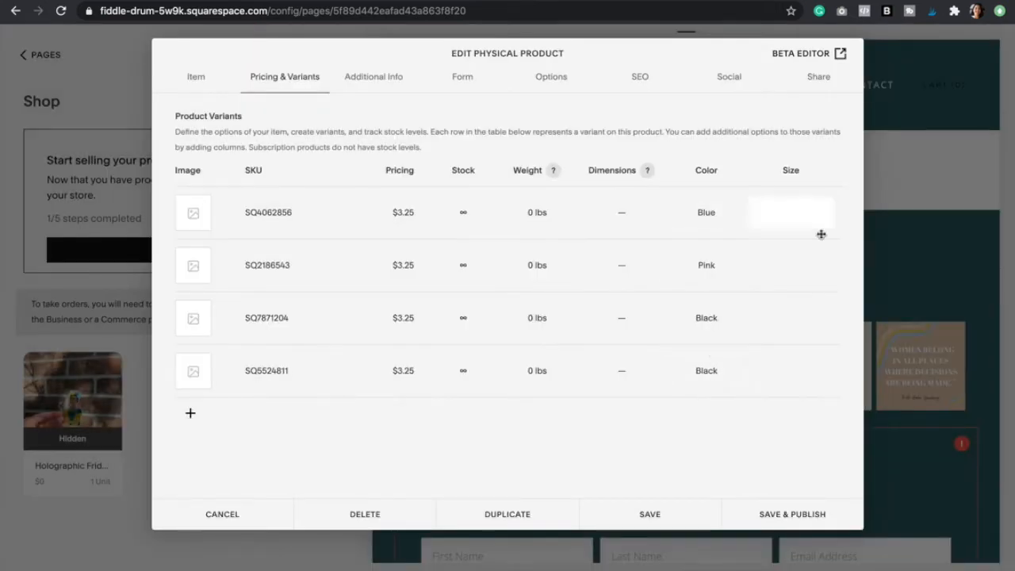
Remove the "Size" option from the product variants table and confirm its deletion
click(800, 170)
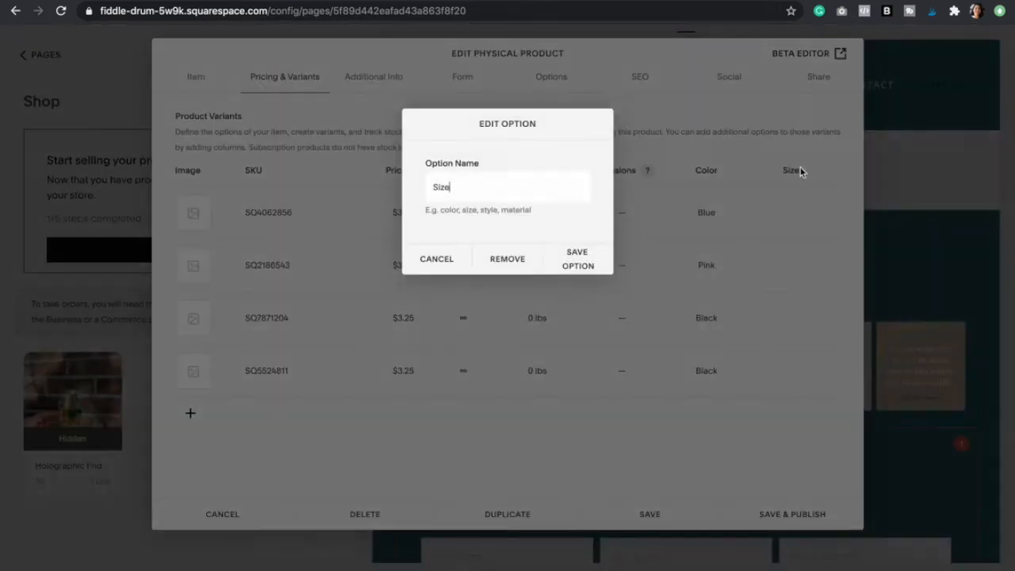
click(511, 262)
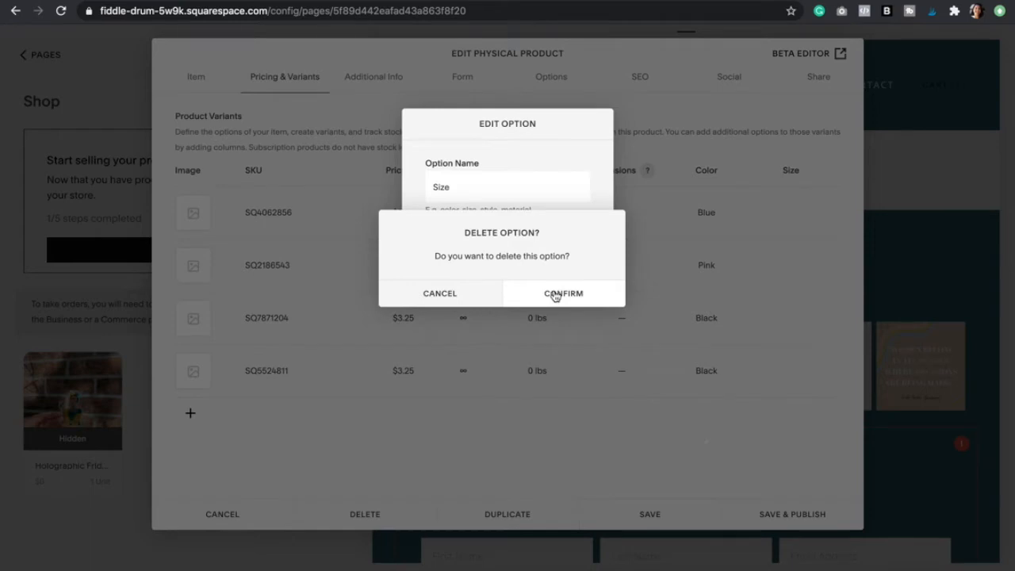
click(555, 295)
Try to remove the "Color" option from the product variants table
click(705, 170)
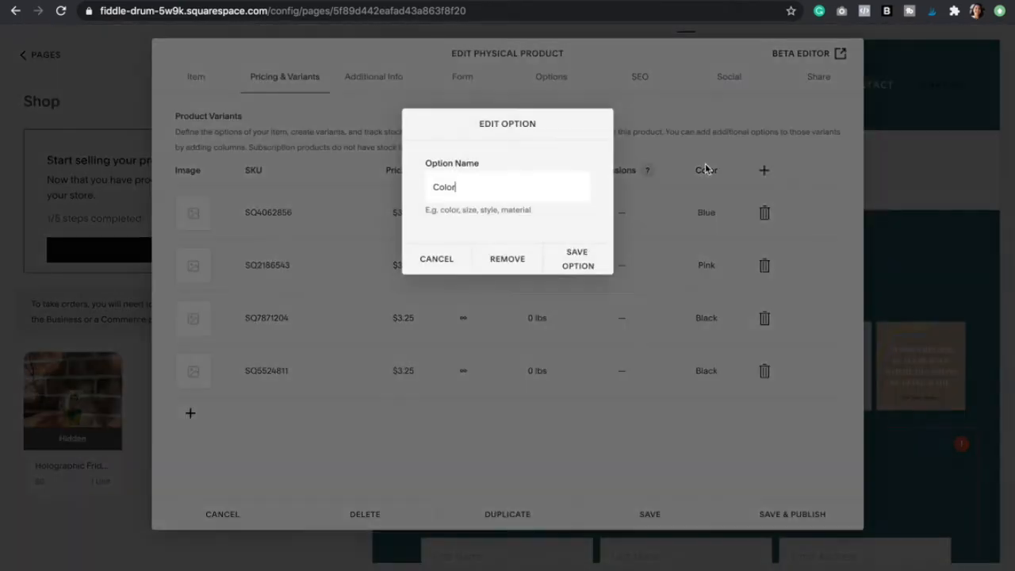
click(513, 260)
click(516, 310)
Delete the two Black variants and the Pink variant, keeping only the first variant row
click(764, 318)
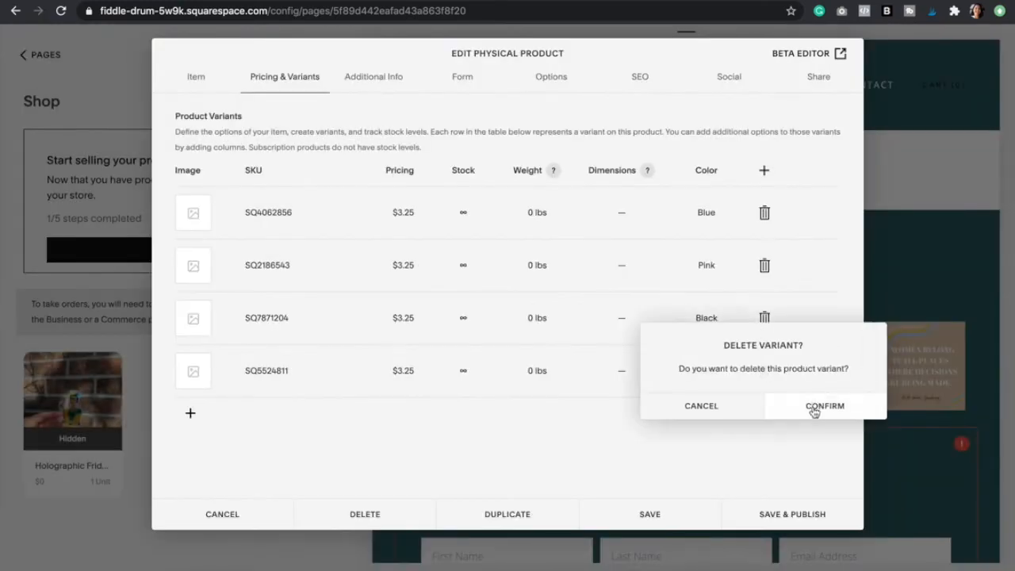
click(814, 411)
click(764, 318)
click(805, 361)
click(765, 266)
click(808, 305)
Remove the "Color" option from the remaining variant and confirm its deletion
click(714, 214)
click(707, 172)
click(514, 260)
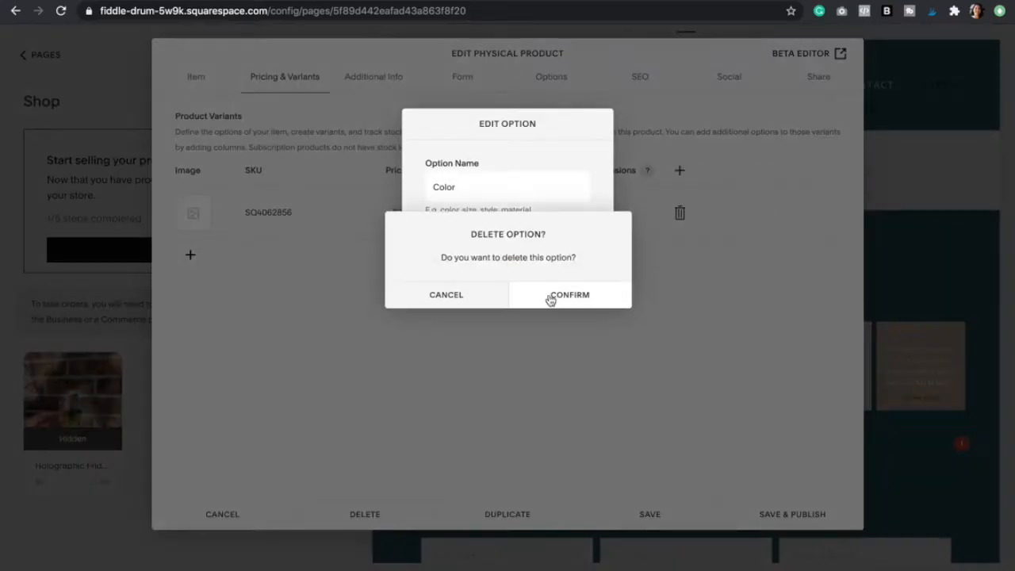
click(551, 299)
Examine the repeat interval and period choices in the item's subscription product settings, leaving without applying them
click(196, 77)
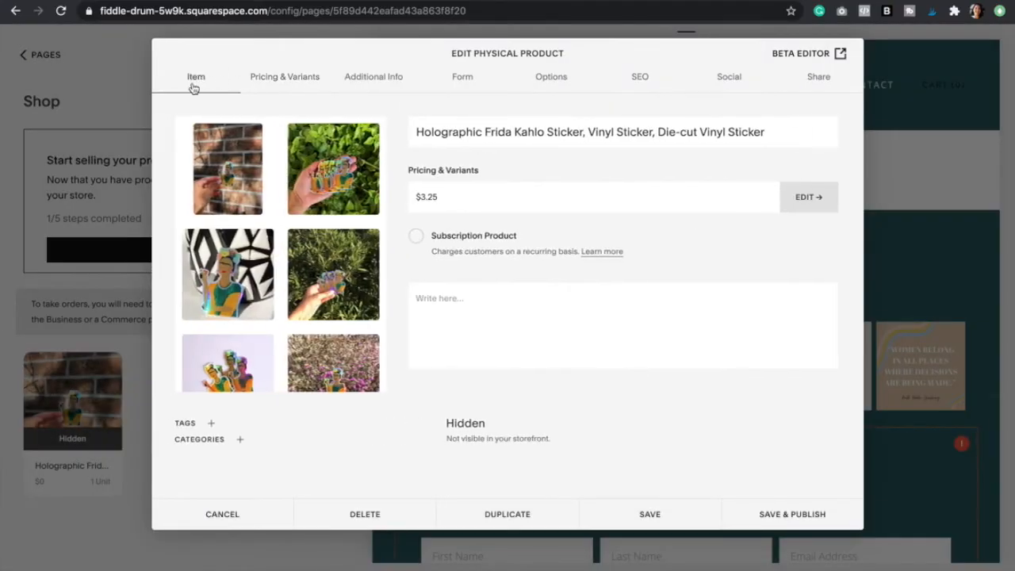
click(417, 238)
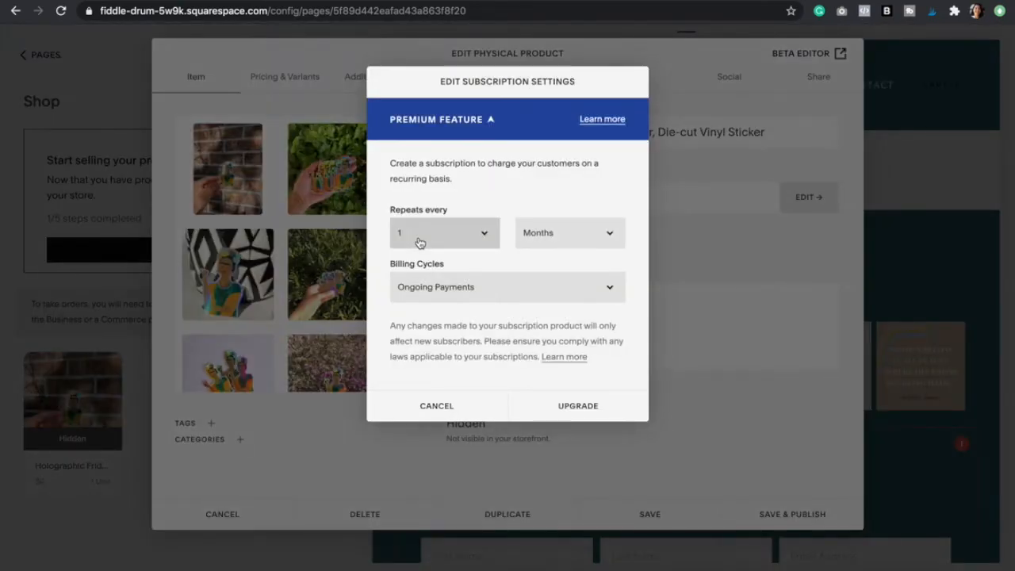
click(483, 233)
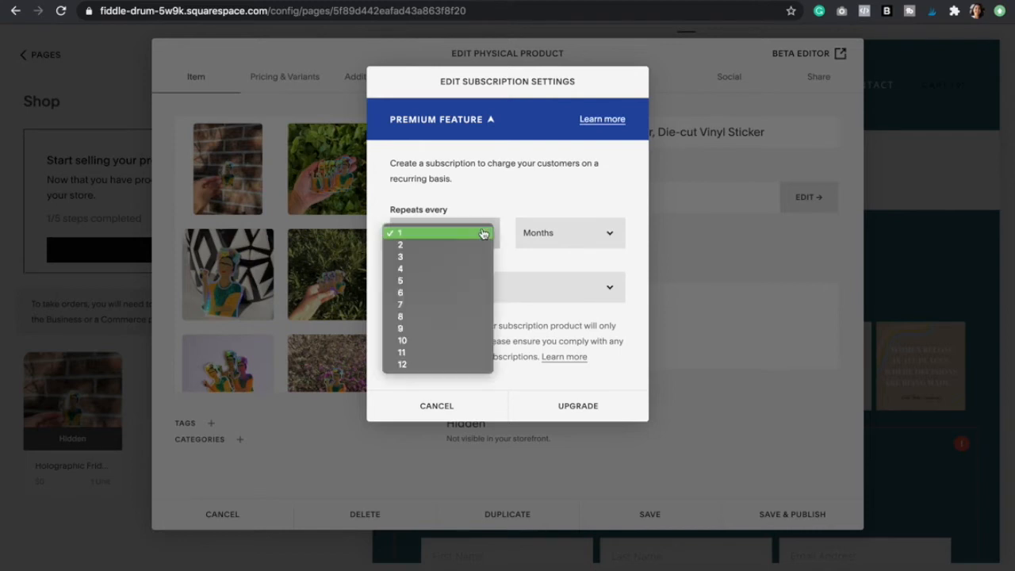
click(524, 209)
click(574, 232)
click(560, 206)
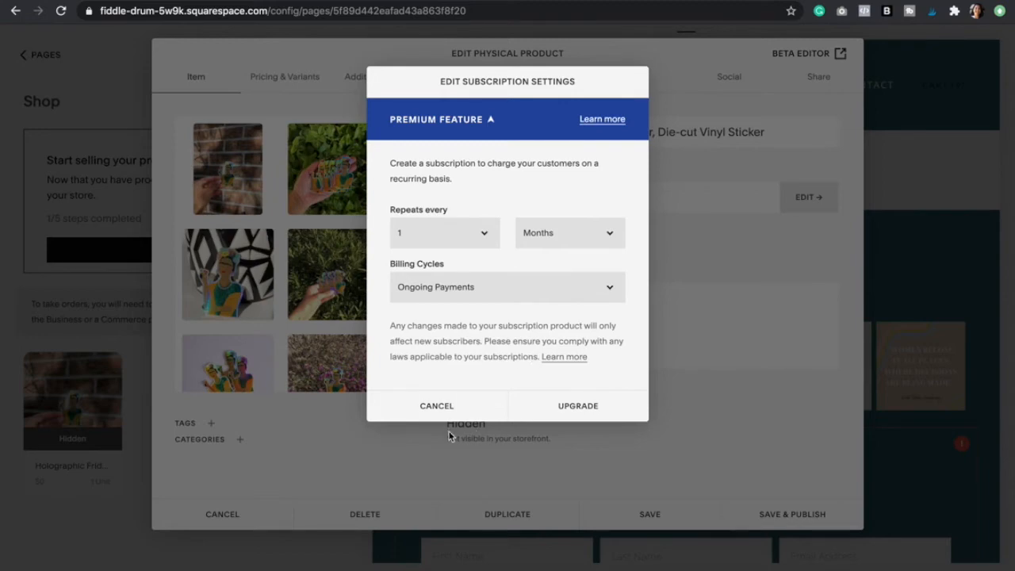
click(421, 406)
Copy the sticker's description text from the desktop note and paste it into the product's description
click(458, 304)
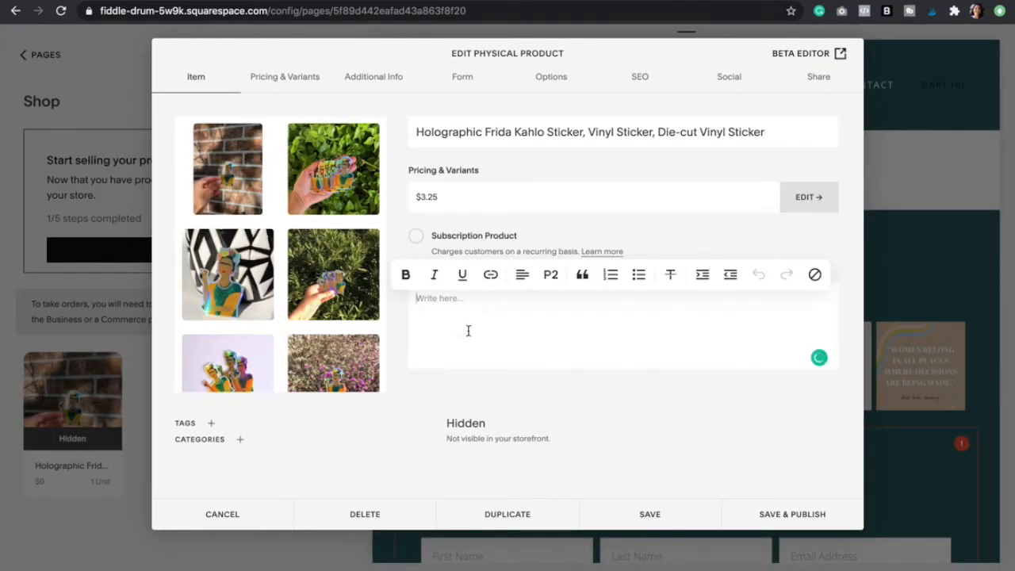
key(ctrl+Left)
scroll(652, 181, down, 3)
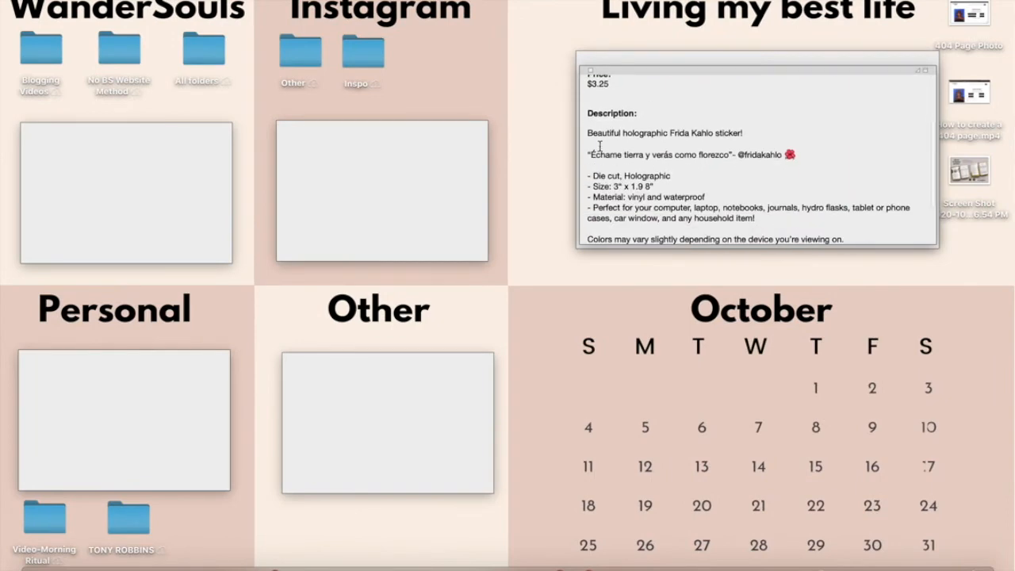
drag(589, 133, 685, 238)
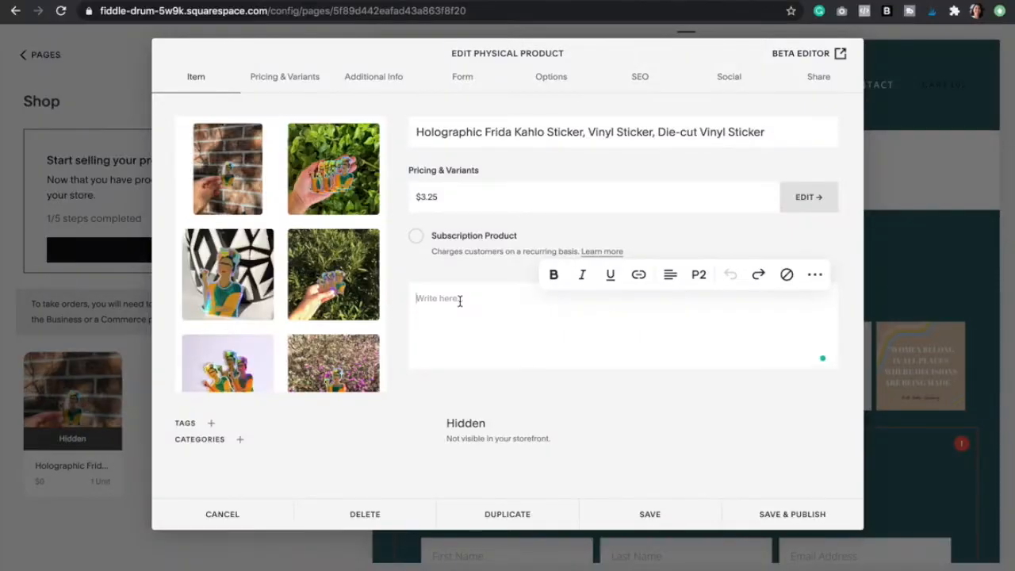
key(super+v)
Remove the extra blank lines between the first paragraphs of the product description
scroll(482, 306, up, 5)
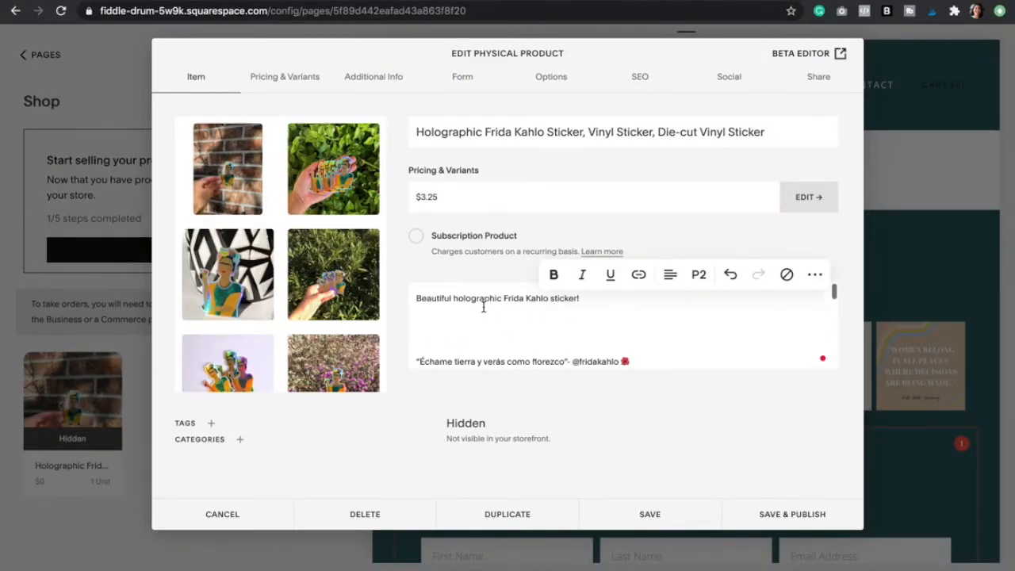
key(BackSpace)
key(BackSpace)
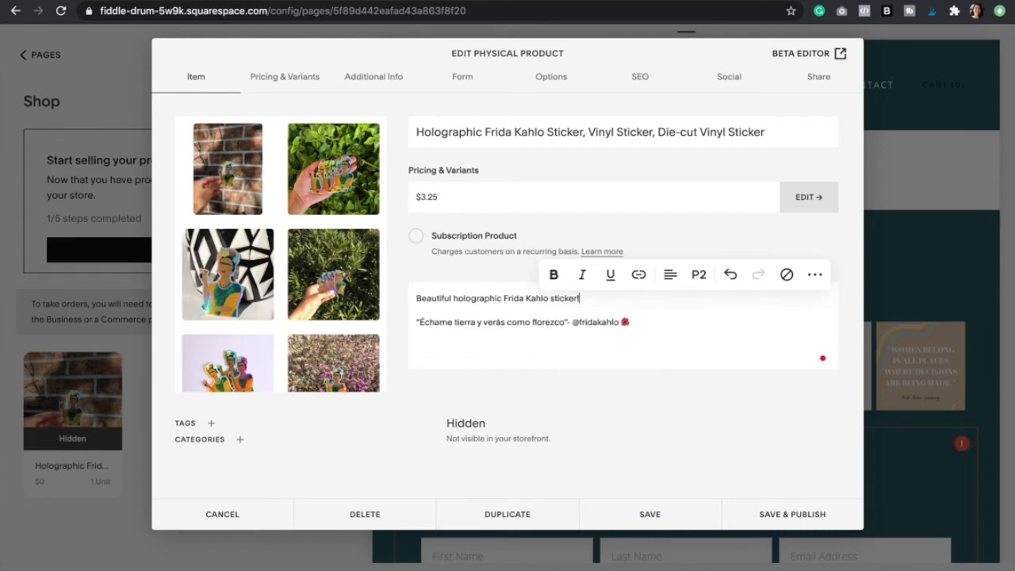
scroll(490, 327, down, 3)
key(BackSpace)
scroll(454, 310, up, 2)
Format the description's first line, "Beautiful holographic Frida Kahlo sticker!", as a Medium Heading
triple_click(450, 297)
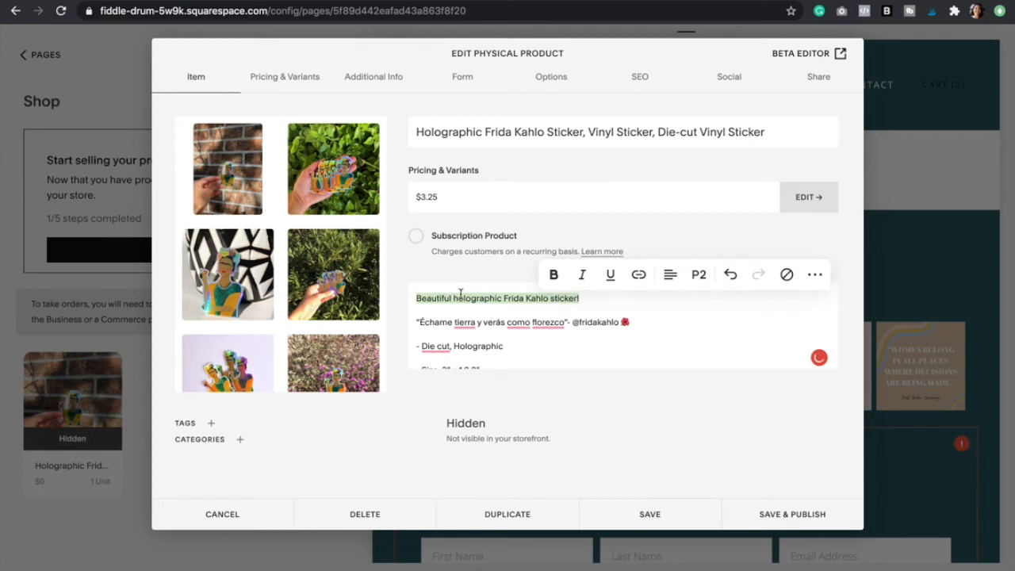
click(697, 278)
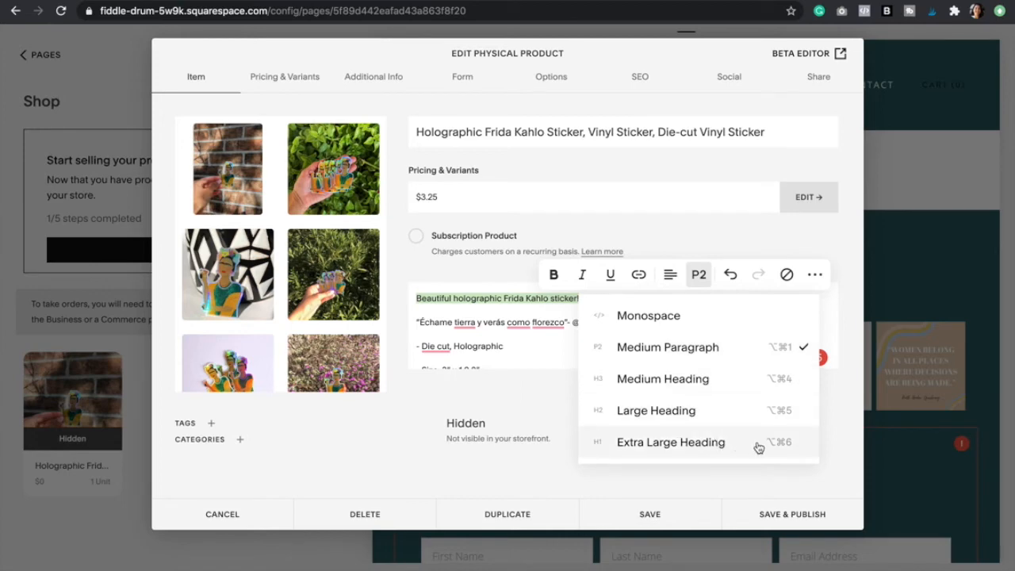
click(702, 384)
click(647, 323)
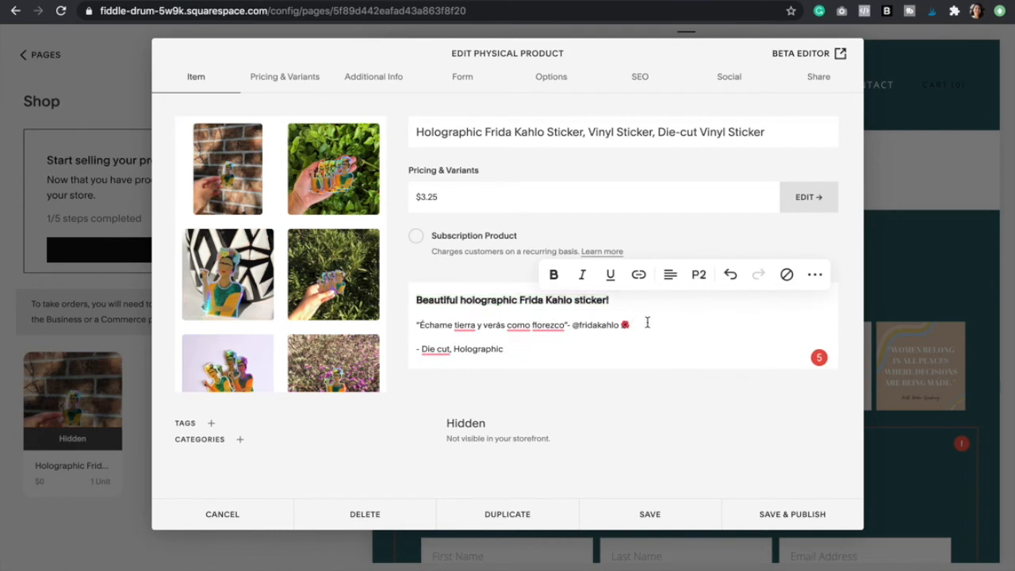
click(638, 408)
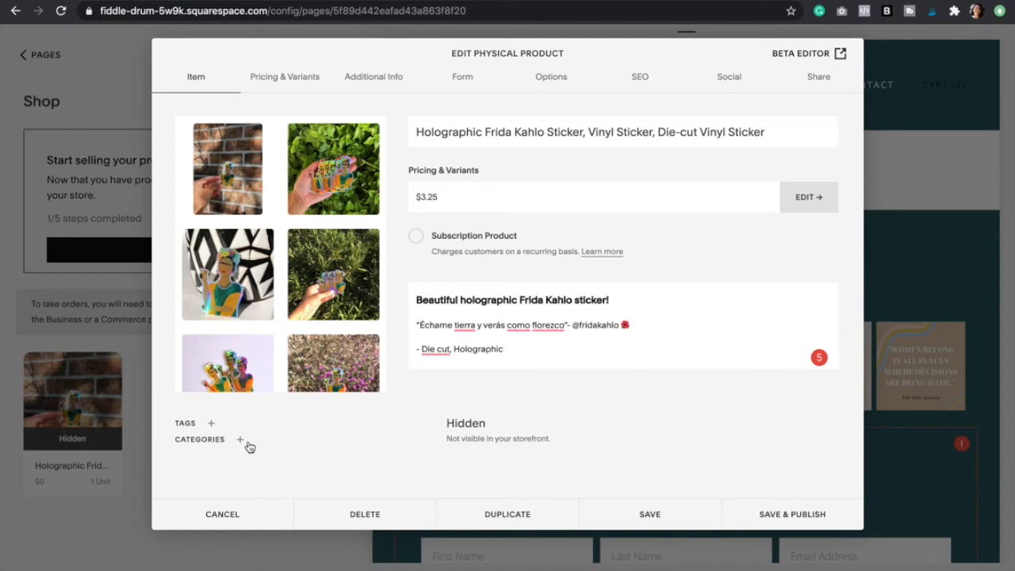
Add a Line block to the product's additional info and enter "Text goes right here" below it
click(374, 79)
mouse_move(214, 188)
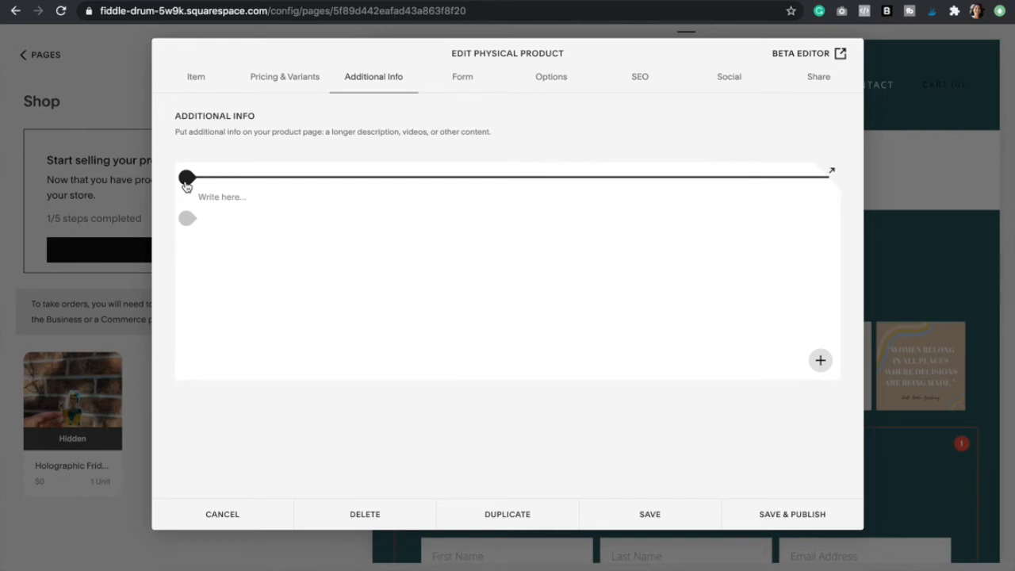
click(186, 181)
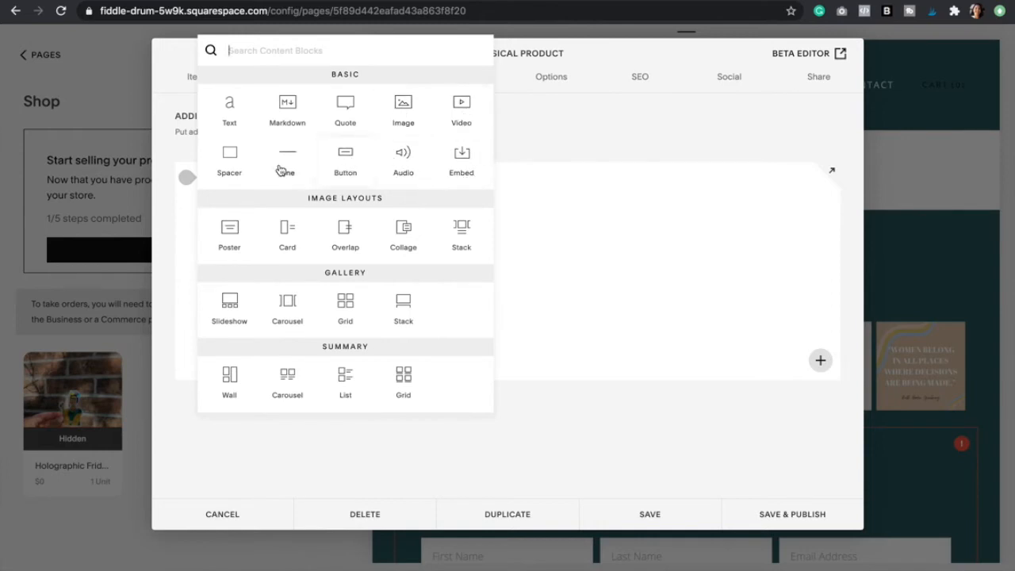
click(576, 291)
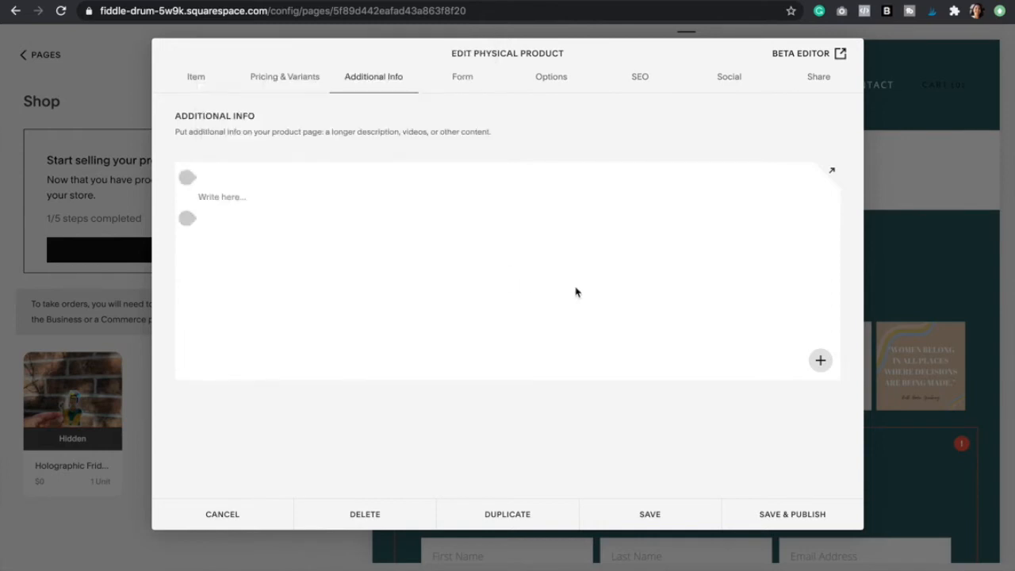
click(186, 176)
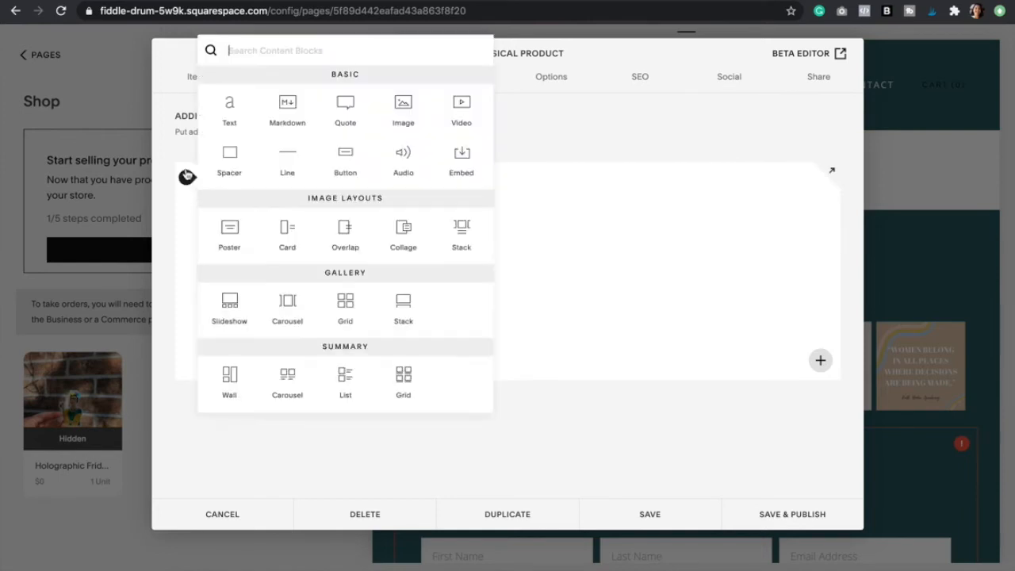
click(295, 167)
click(219, 241)
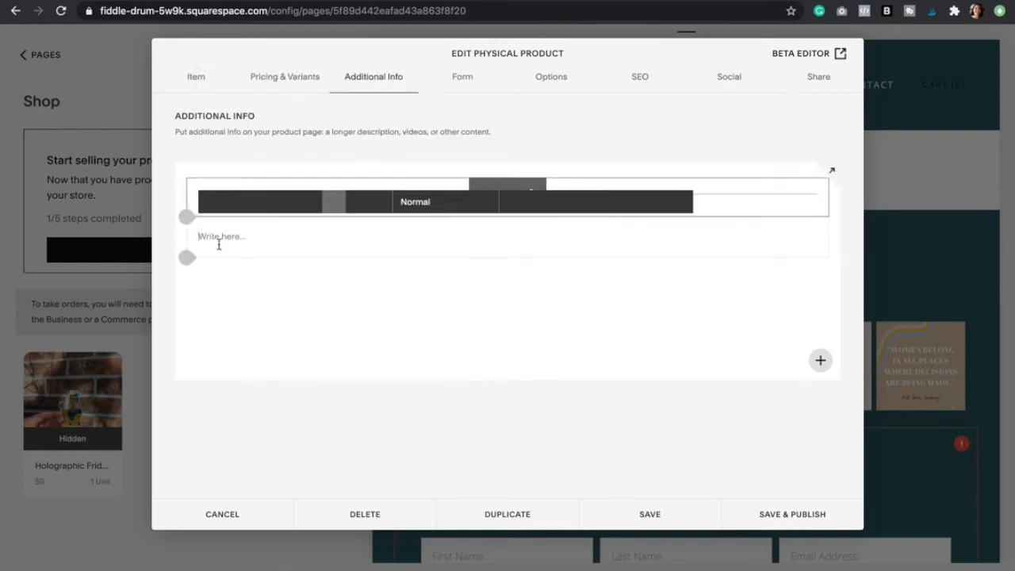
text(Text goes right here)
click(353, 278)
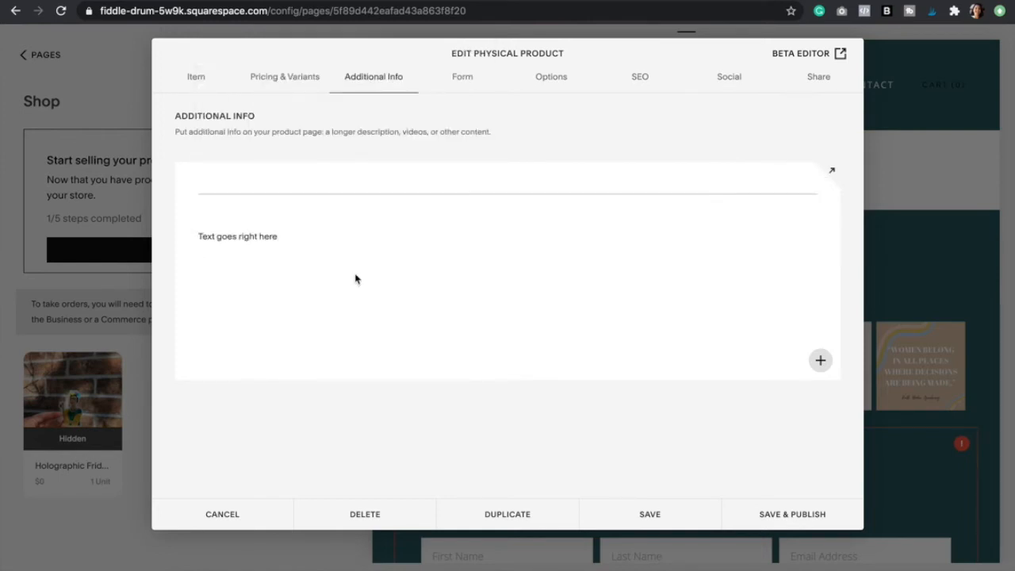
Clear the automatically generated part of the product URL after /shop/ in the product's options
click(464, 83)
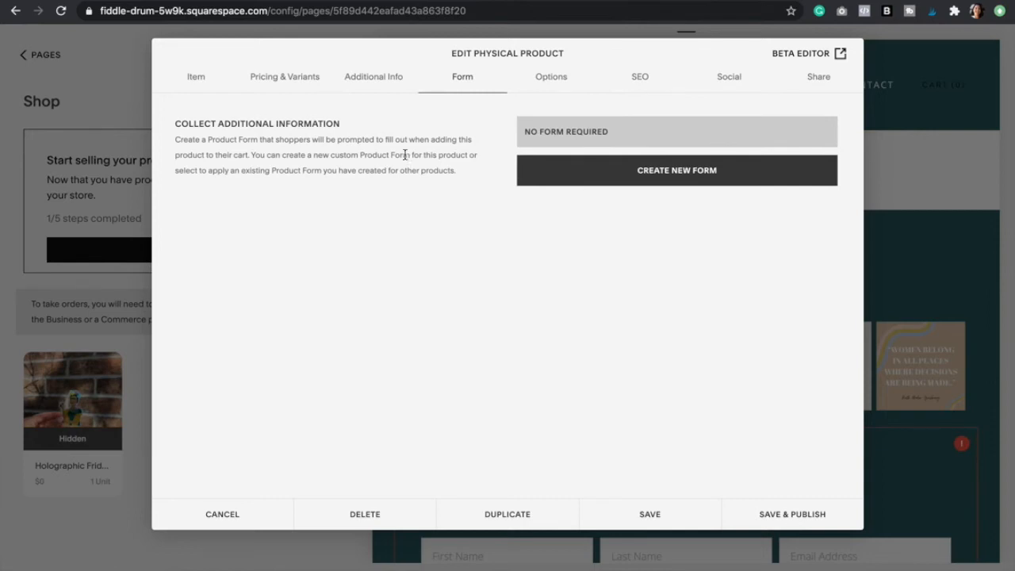
click(559, 88)
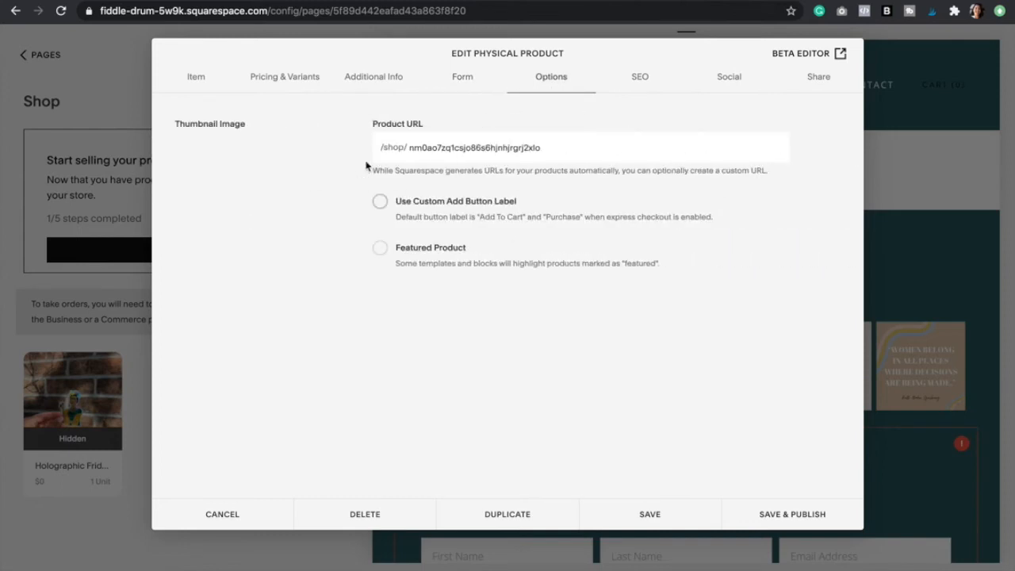
double_click(497, 149)
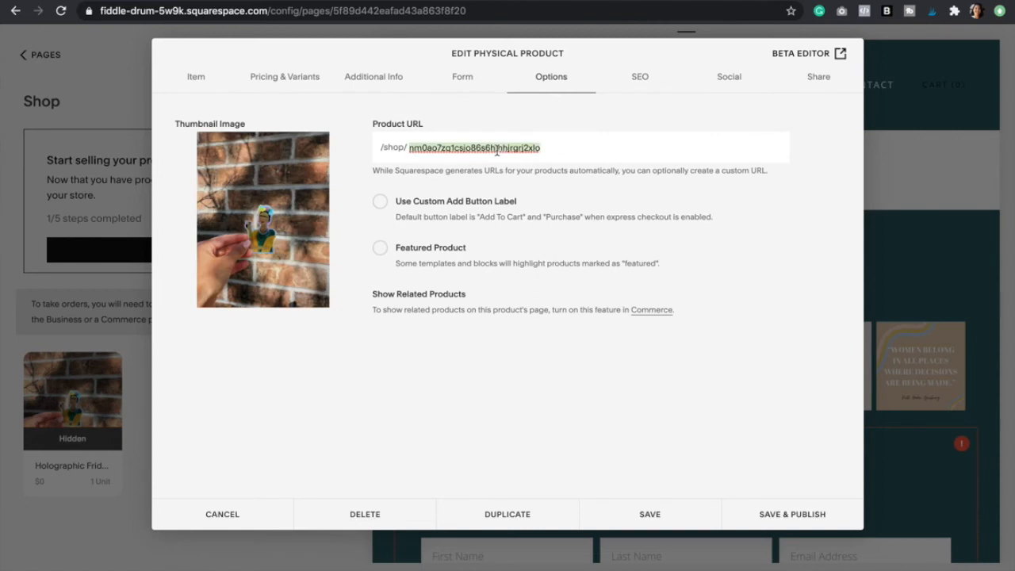
click(555, 147)
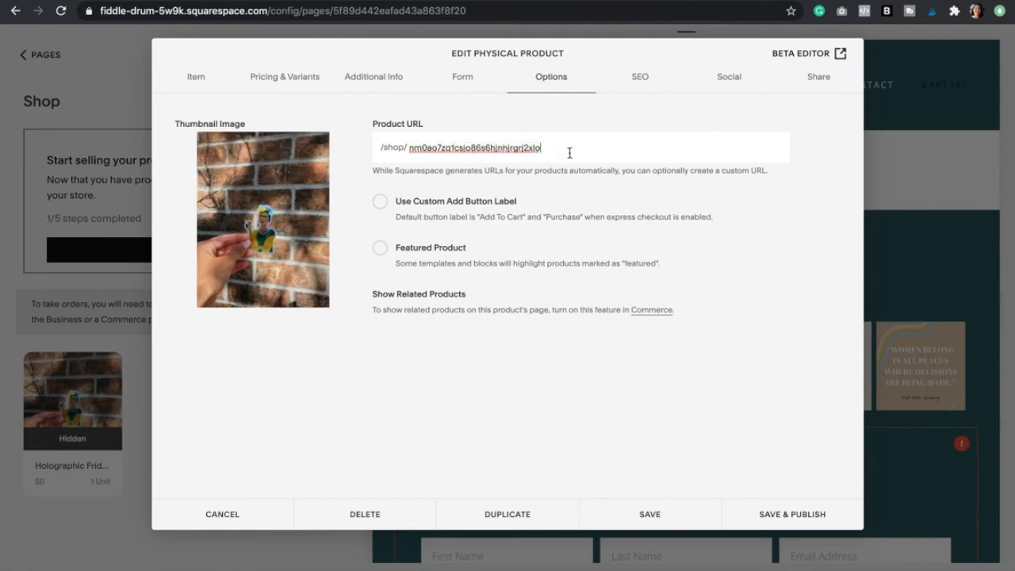
drag(558, 150, 393, 145)
key(BackSpace)
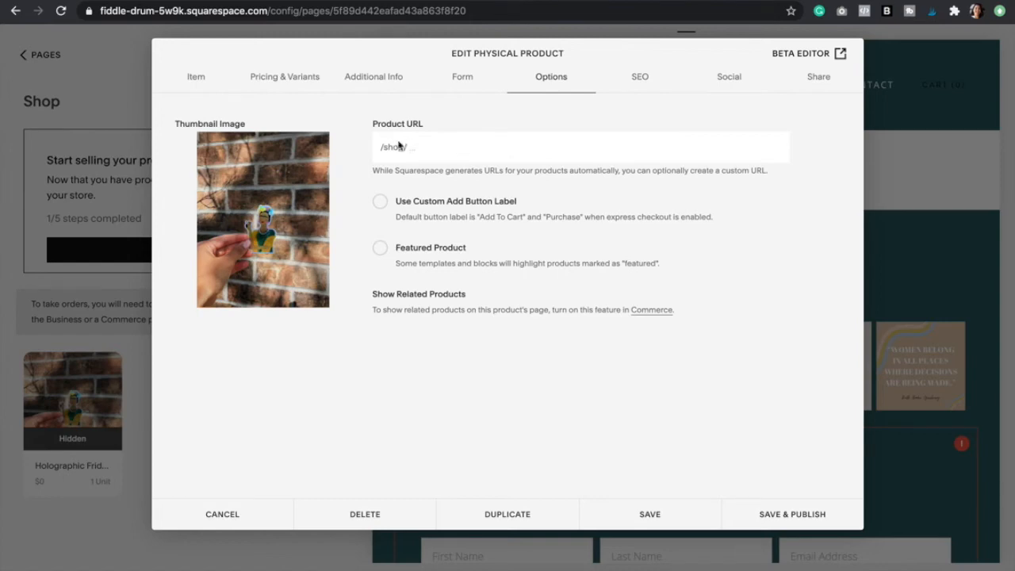
Copy "Holographic Frida Kahlo Sticker" from the desktop note and paste it as the product URL, giving holographic-frida-kahlo-sticker
key(ctrl+Left)
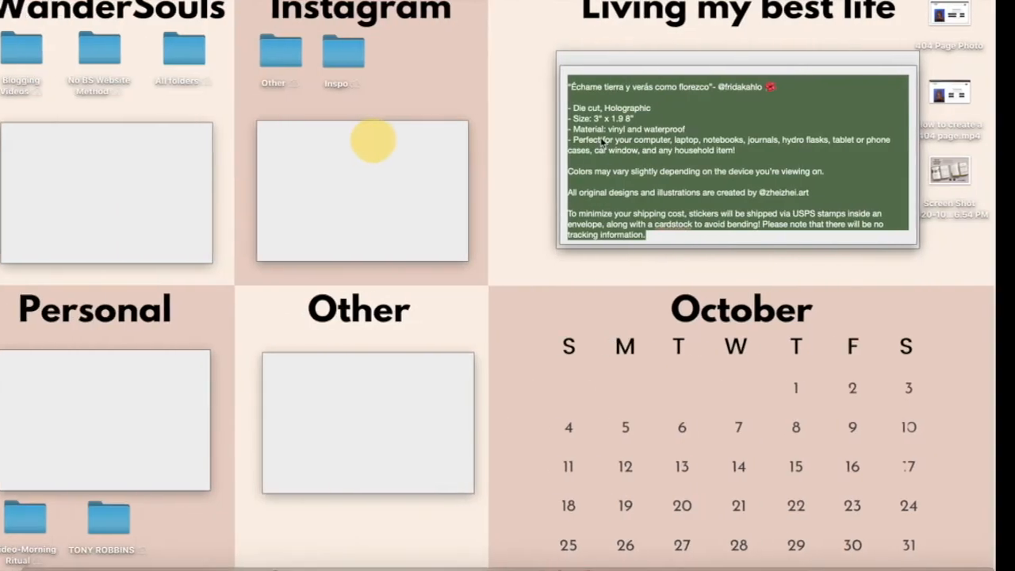
click(679, 98)
scroll(671, 117, up, 5)
drag(826, 110, 595, 113)
key(ctrl+c)
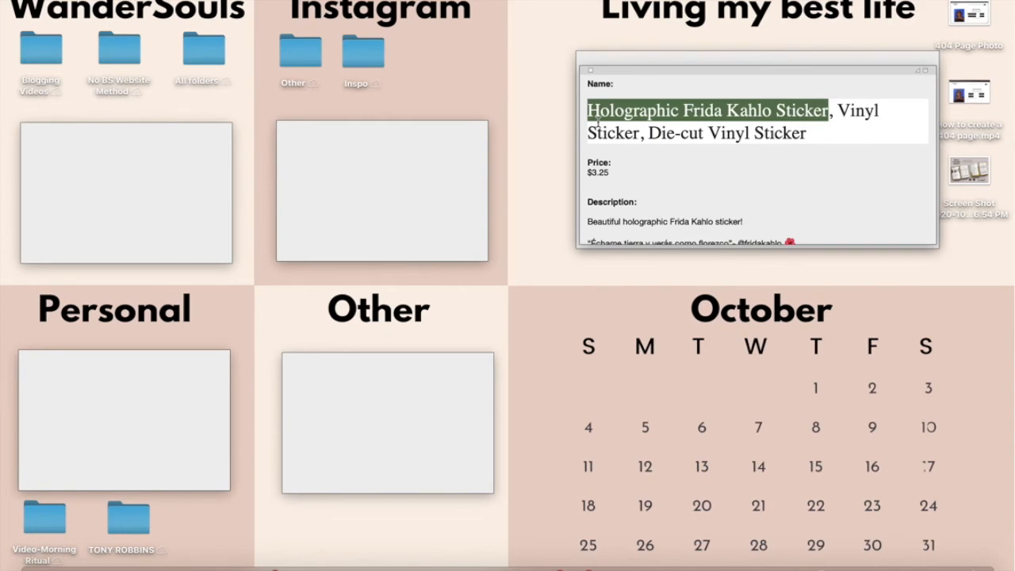
key(ctrl+Right)
click(458, 141)
key(ctrl+v)
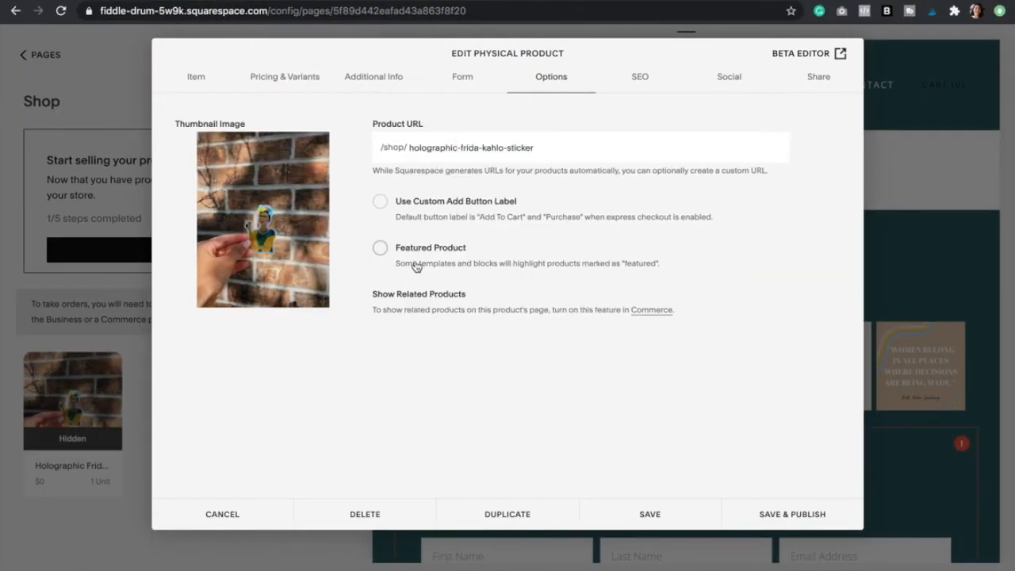
Enable the custom add button label and set its text to "Buy now"
click(381, 203)
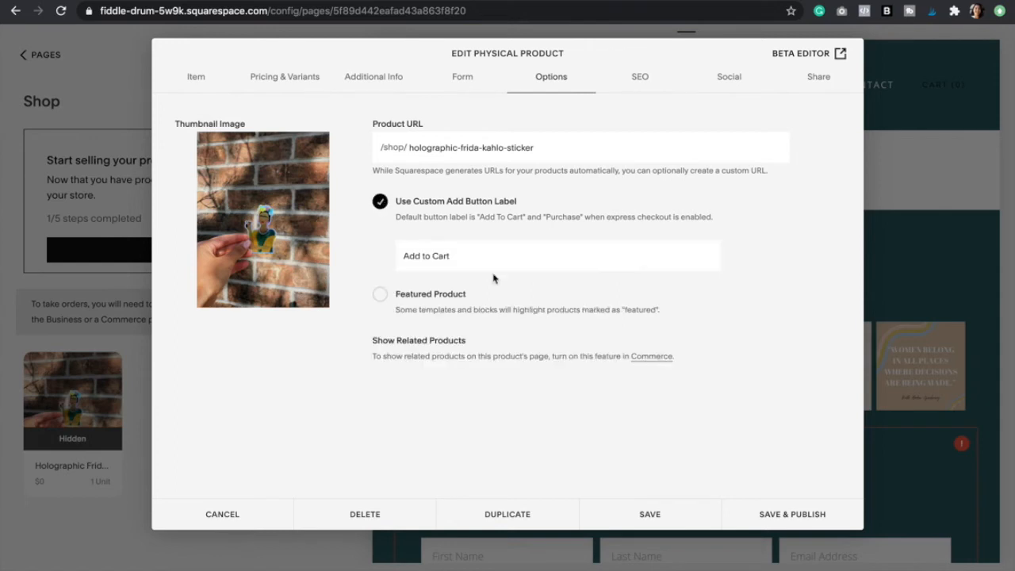
key(shift+Left)
key(shift+Left)
key(shift+Left)
key(shift+Left)
key(shift+Left)
key(shift+Left)
key(shift+Left)
key(shift+Left)
key(shift+Left)
key(shift+Left)
key(shift+Left)
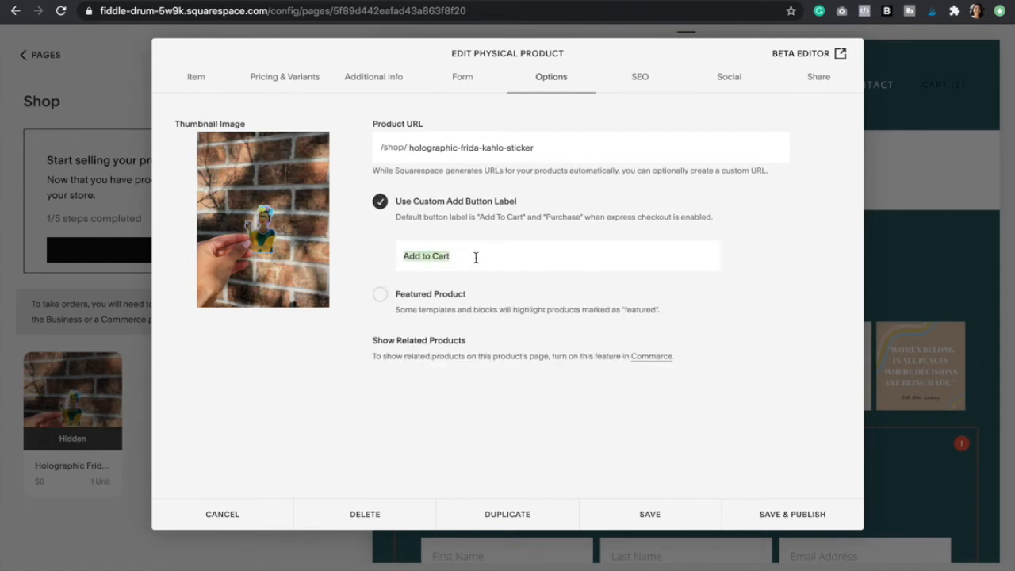
text(Buy now)
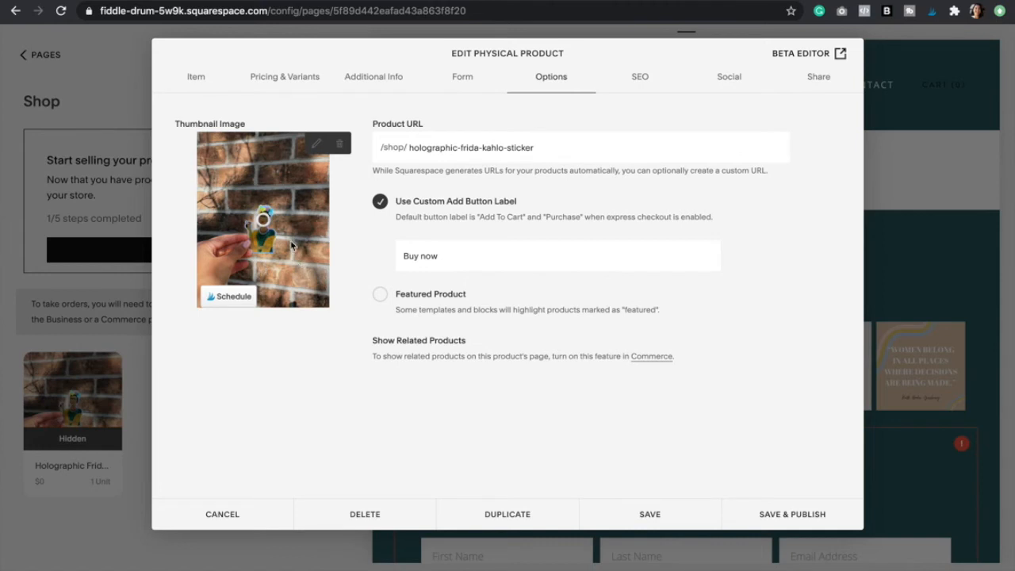
Replace the product's thumbnail image in its options with the photo of several stickers on a lilac background
click(340, 143)
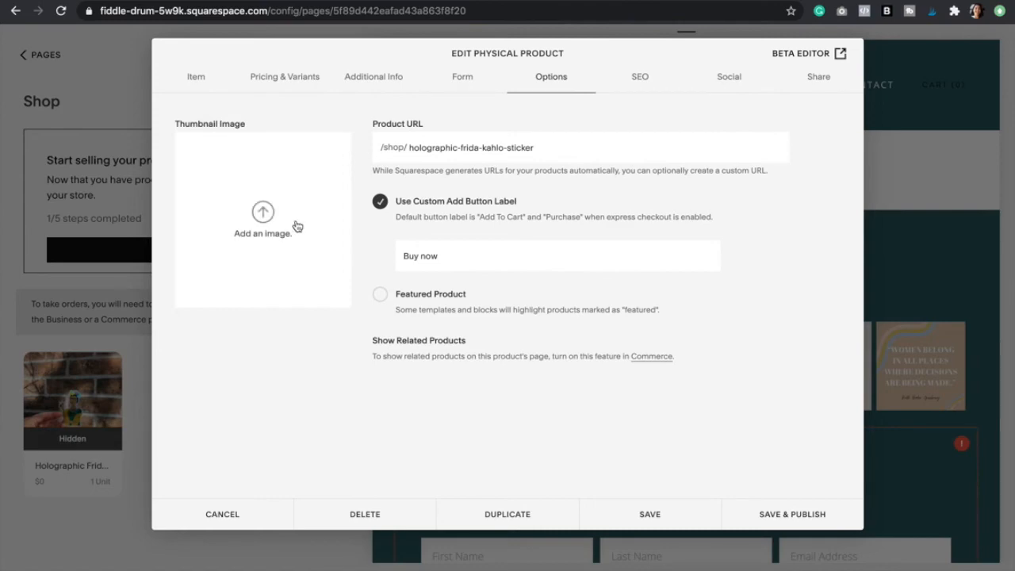
click(262, 213)
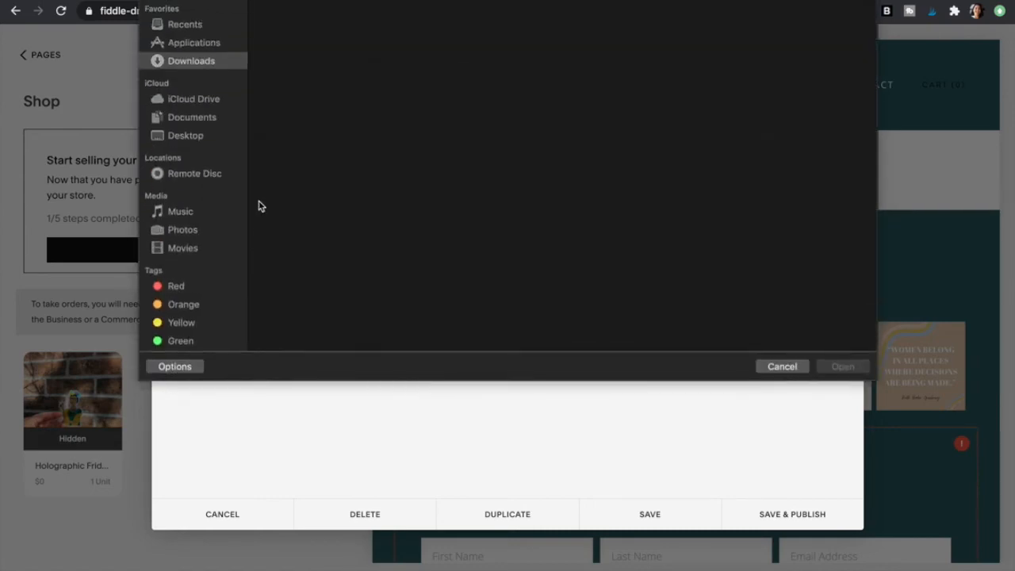
double_click(680, 55)
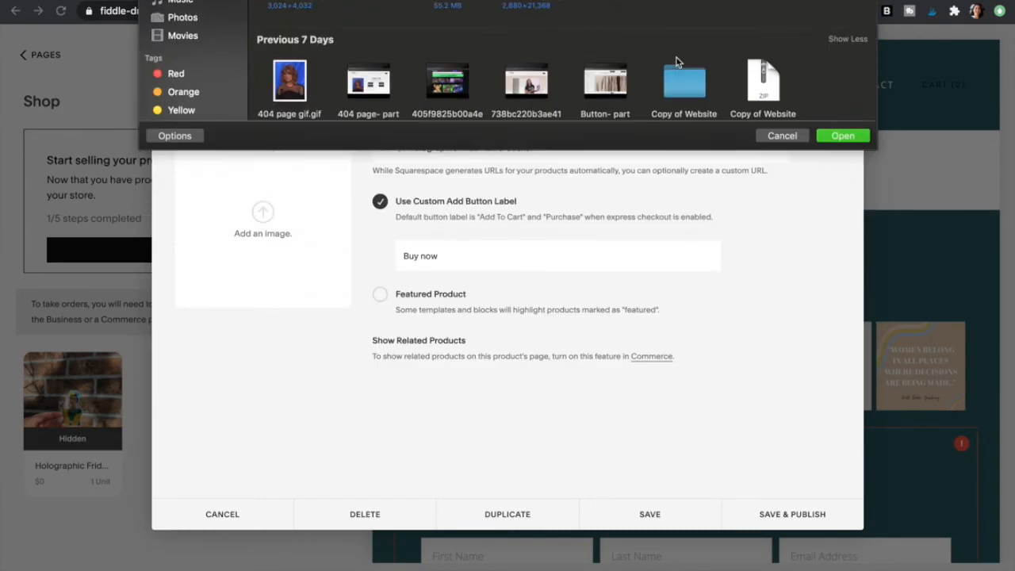
Review the product's SEO title and description fields, social preview, alternate sharing image and account sharing settings
click(640, 77)
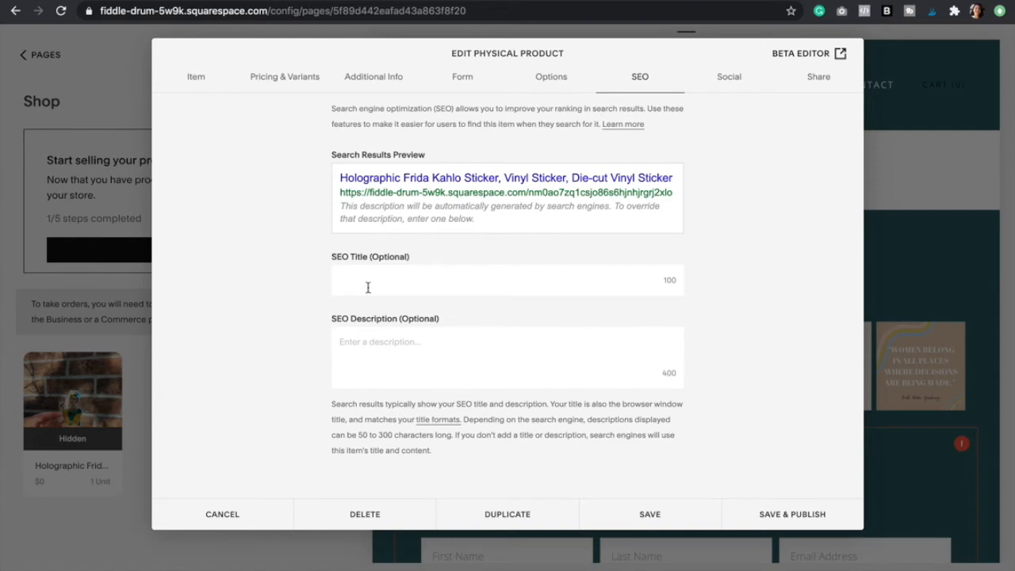
click(363, 348)
click(723, 83)
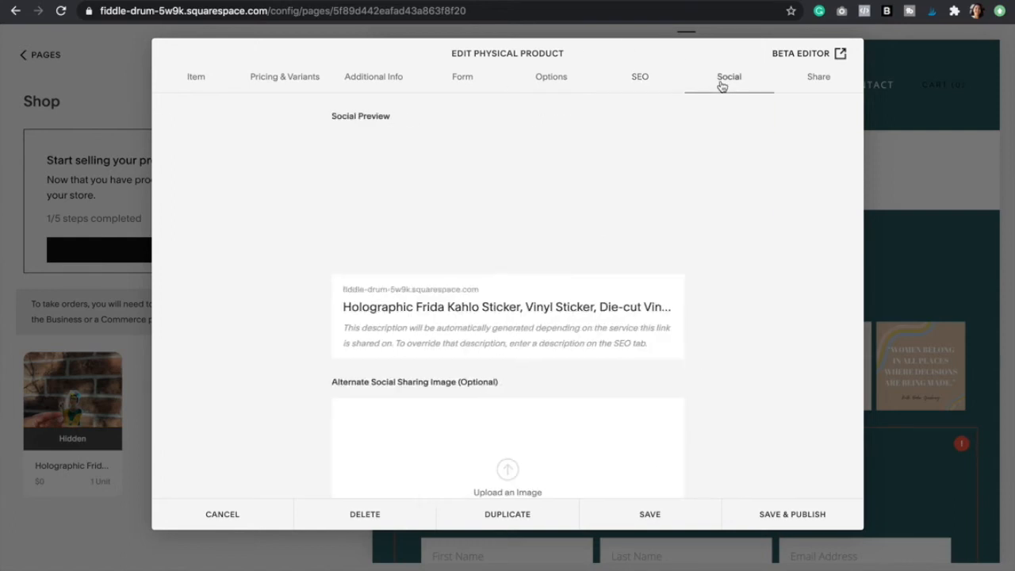
scroll(755, 213, down, 2)
scroll(755, 214, up, 2)
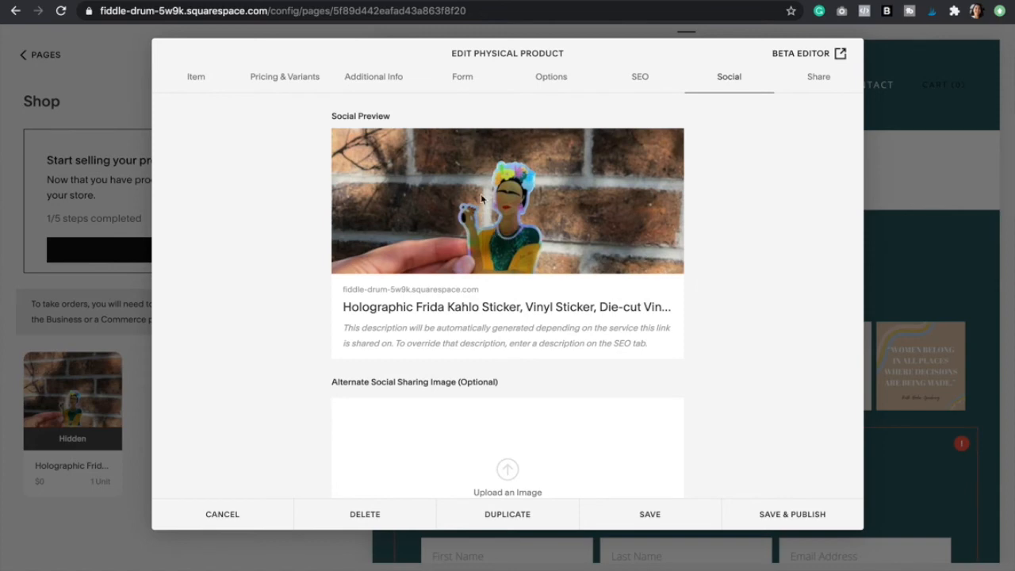
scroll(484, 238, down, 3)
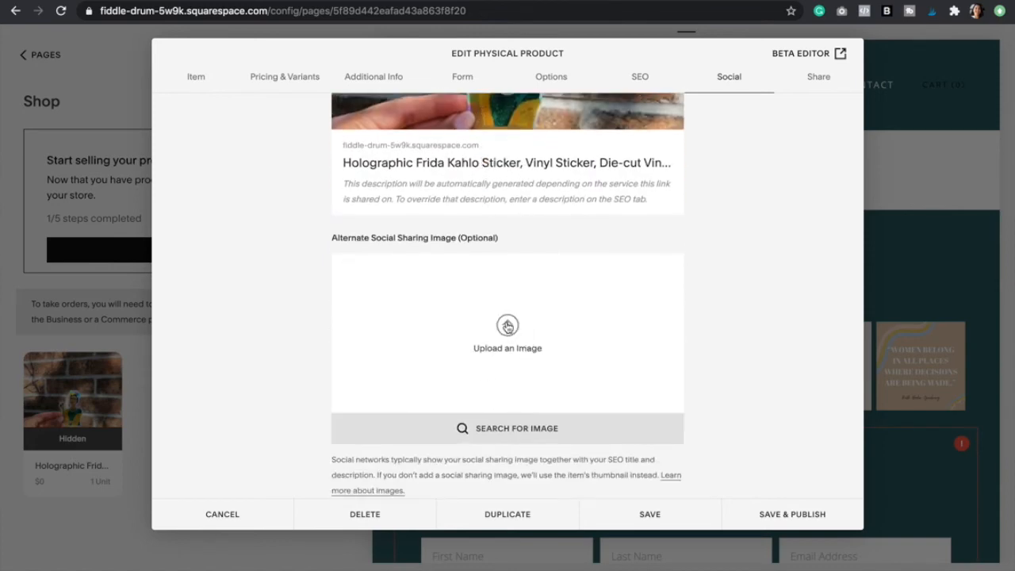
scroll(680, 258, up, 3)
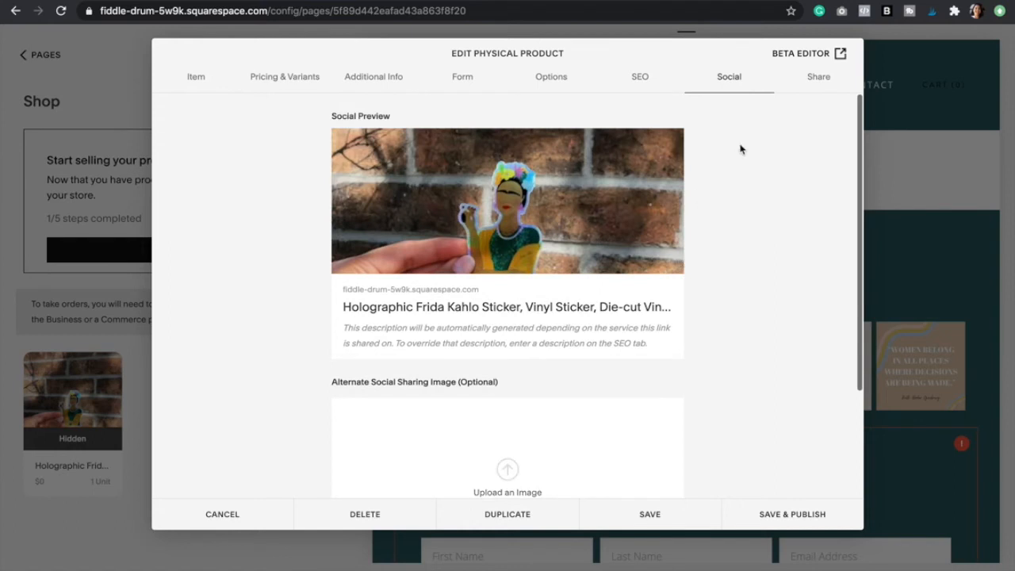
click(818, 89)
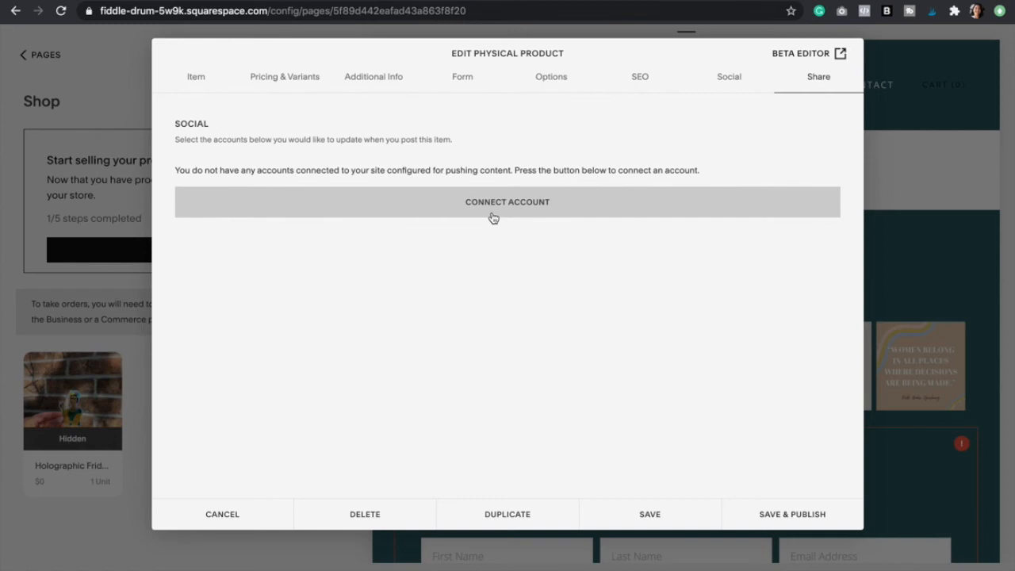
Check the product's main item details and images, and save and publish the product
click(194, 76)
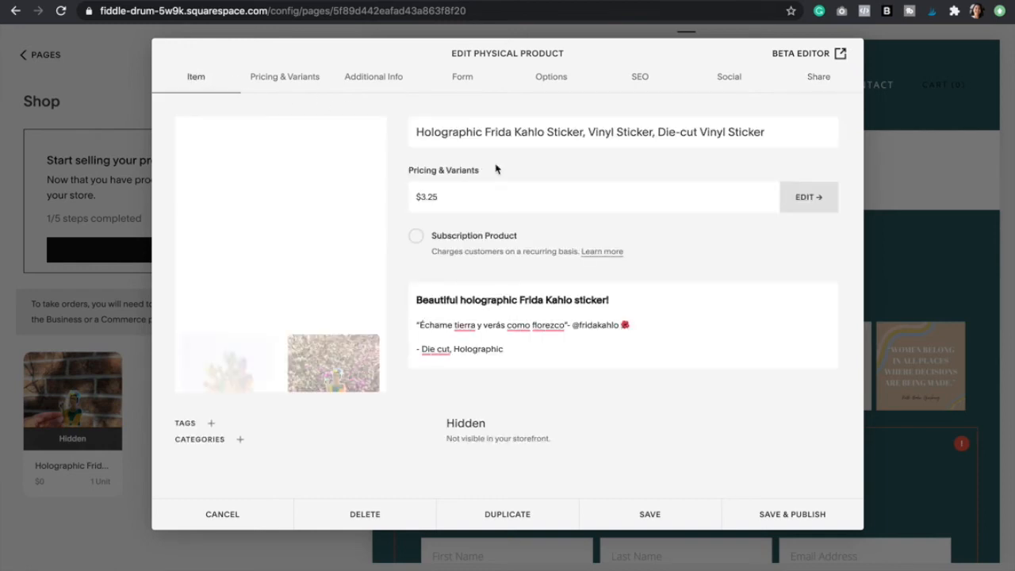
scroll(330, 317, down, 3)
scroll(333, 350, up, 3)
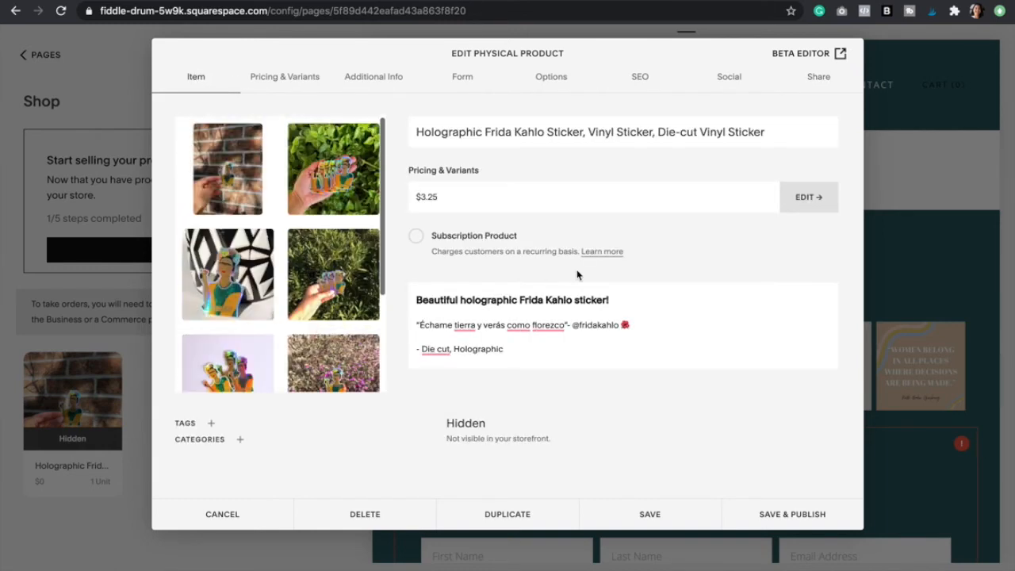
click(805, 517)
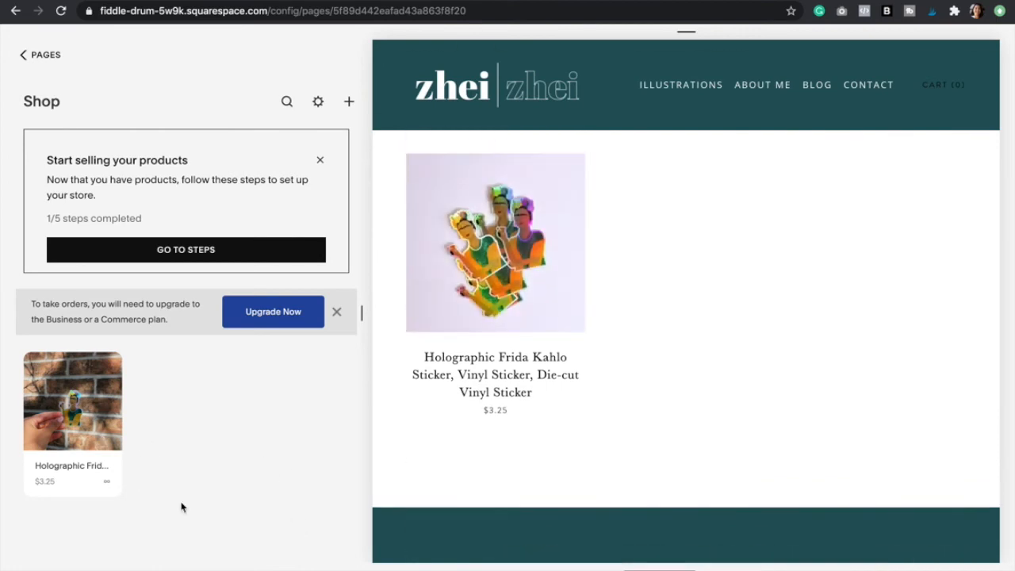
Review the product types offered for a new item, and open the sticker product from the Shop list
click(350, 102)
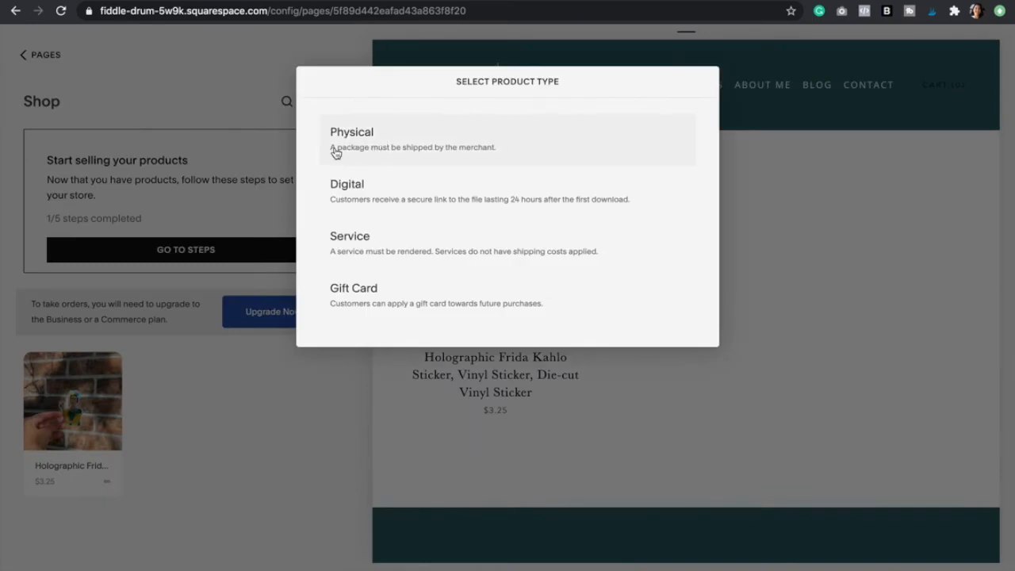
click(806, 230)
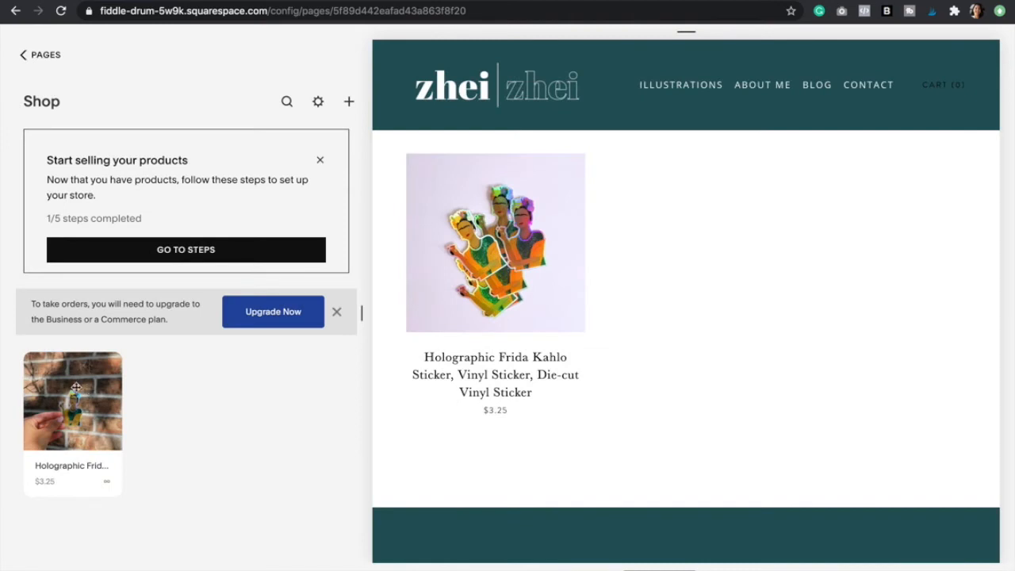
click(76, 387)
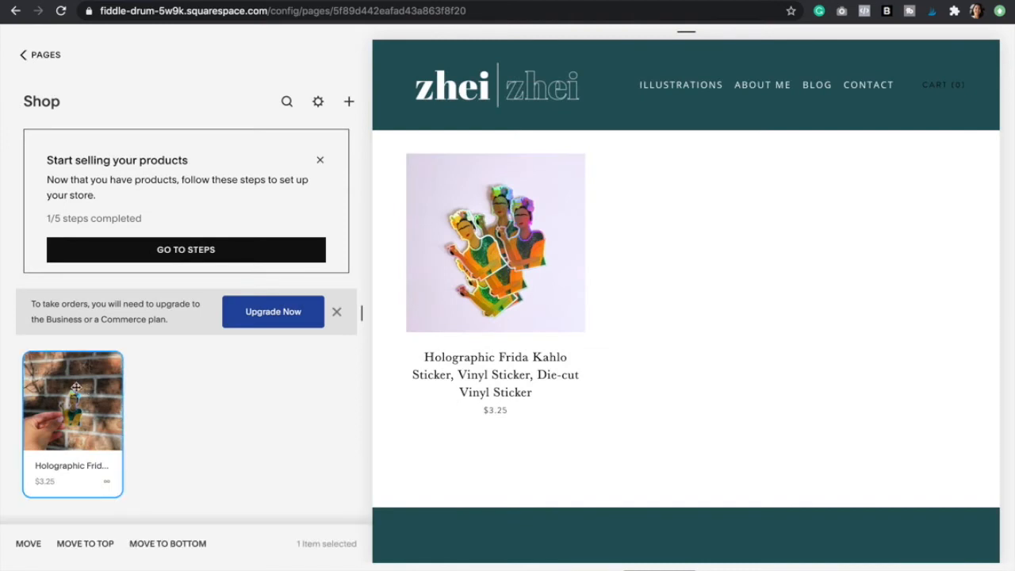
click(81, 401)
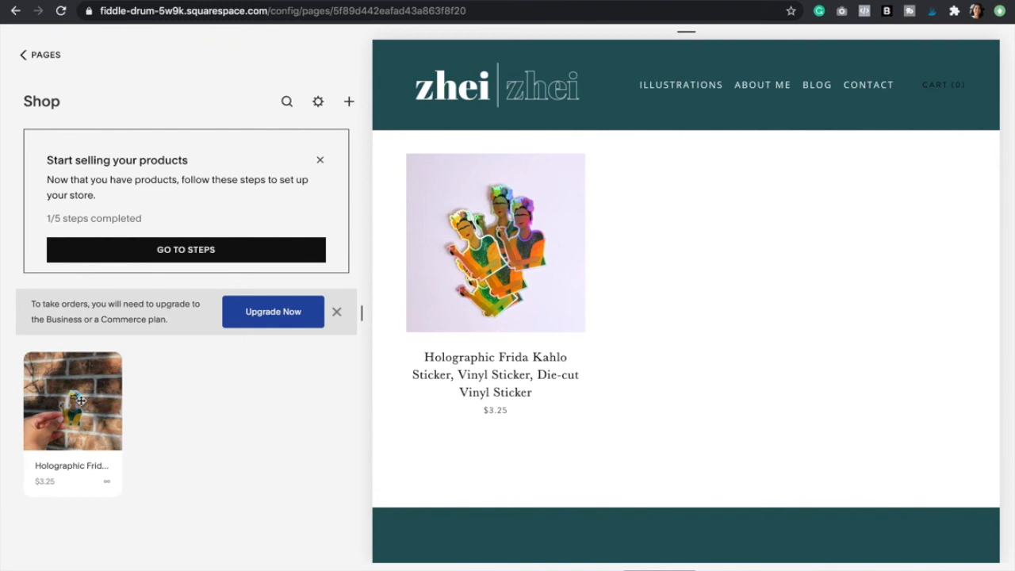
double_click(63, 394)
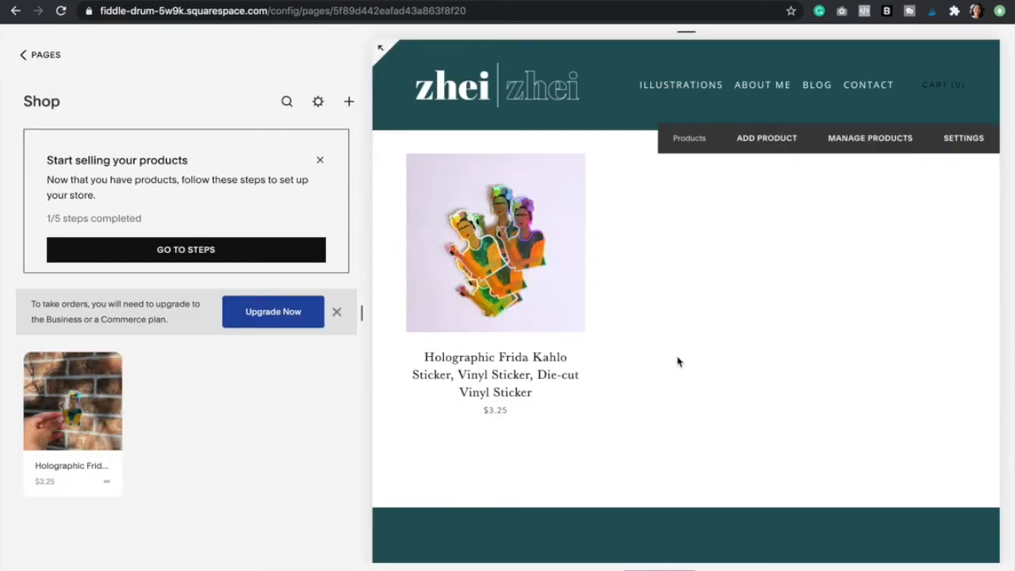
Open the sticker's product page in full-screen preview and examine its stacked images, description, additional info and purchase button
click(501, 248)
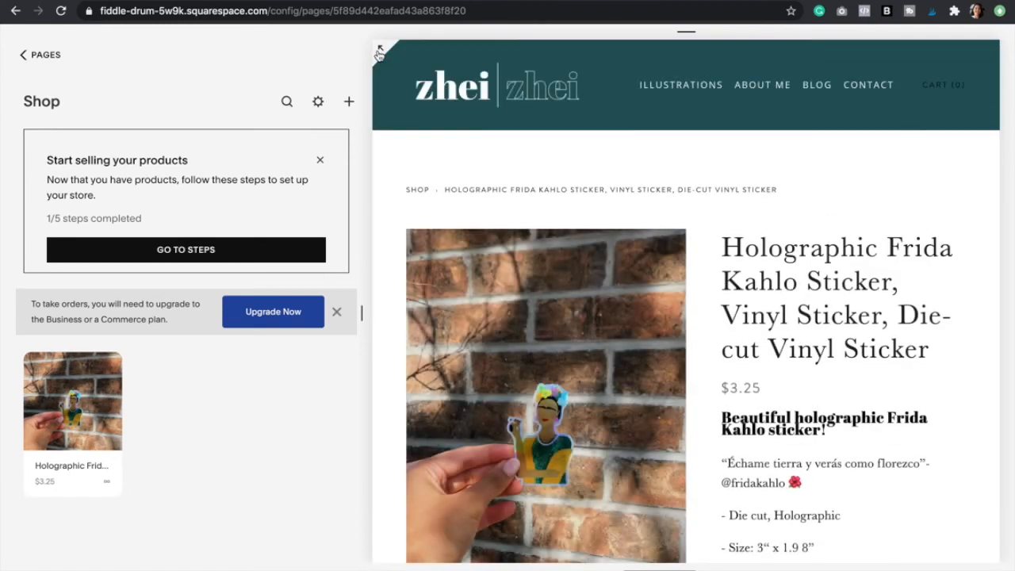
click(379, 53)
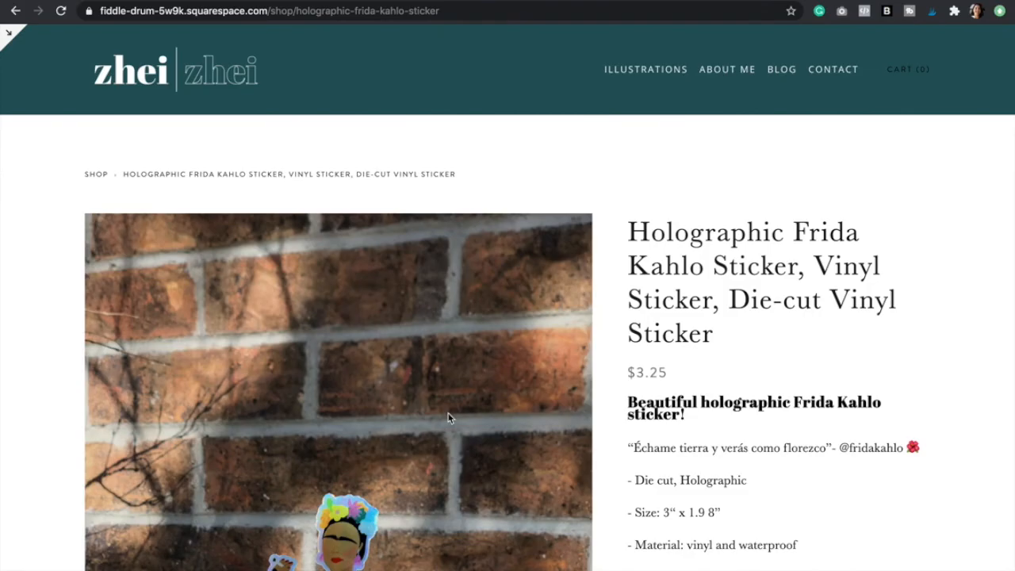
scroll(448, 419, down, 20)
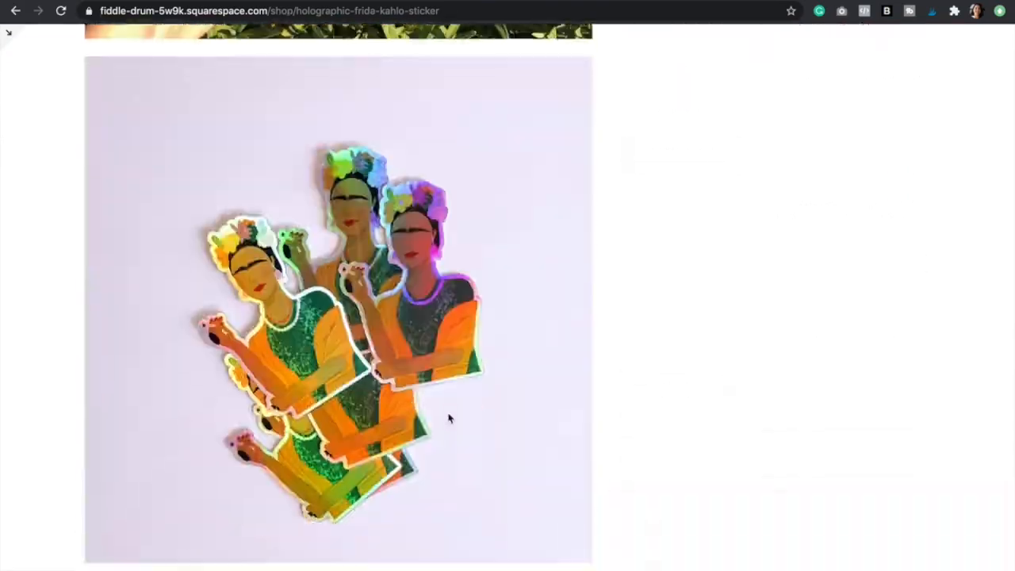
scroll(449, 419, down, 2)
scroll(434, 285, up, 20)
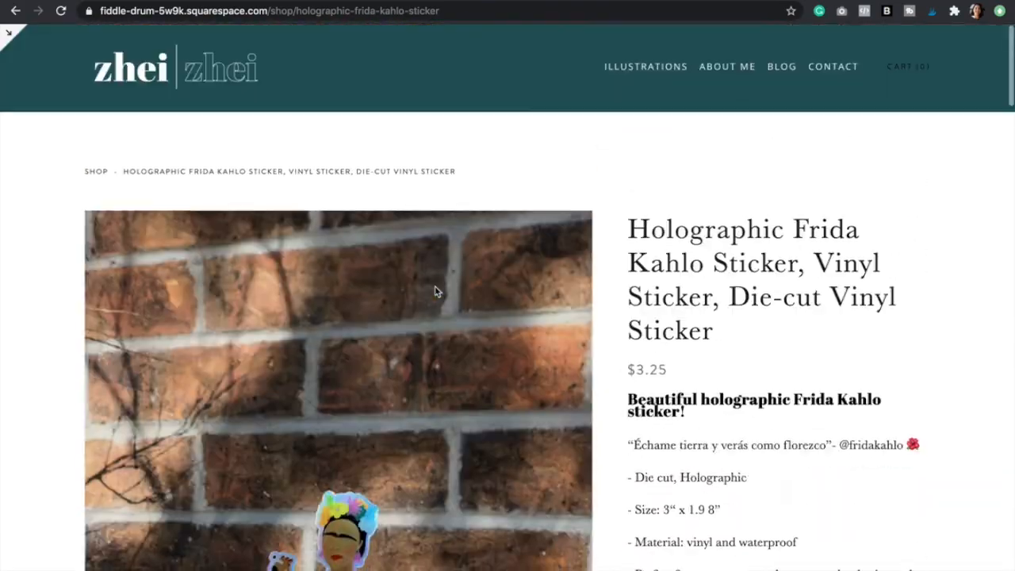
scroll(356, 425, down, 4)
scroll(357, 424, down, 20)
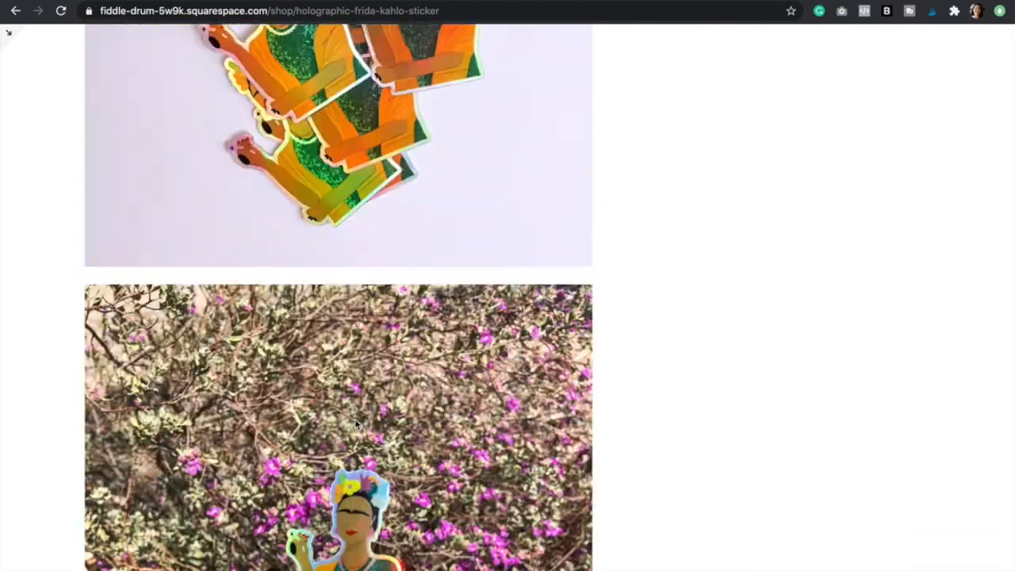
scroll(355, 424, up, 5)
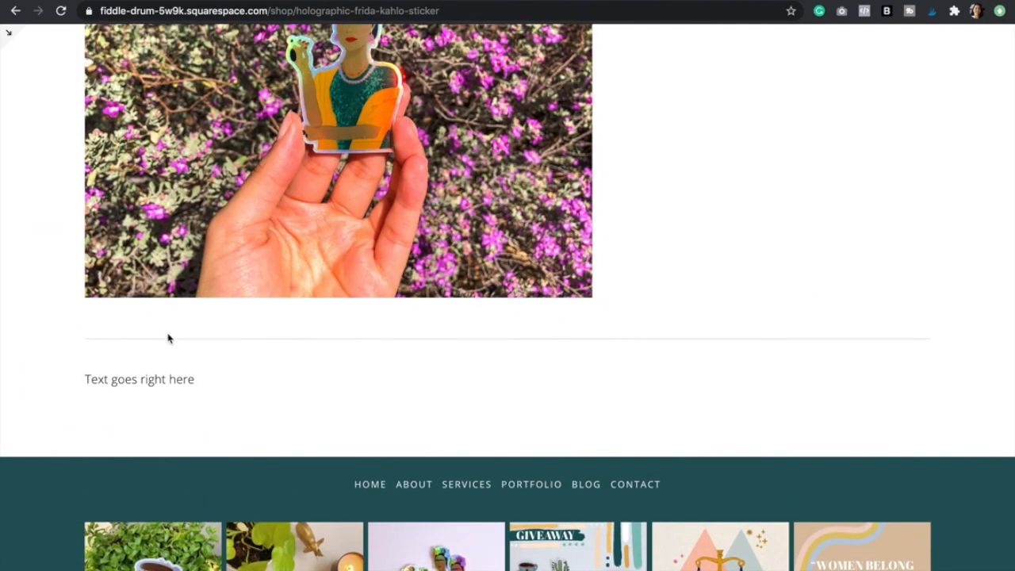
scroll(193, 378, up, 20)
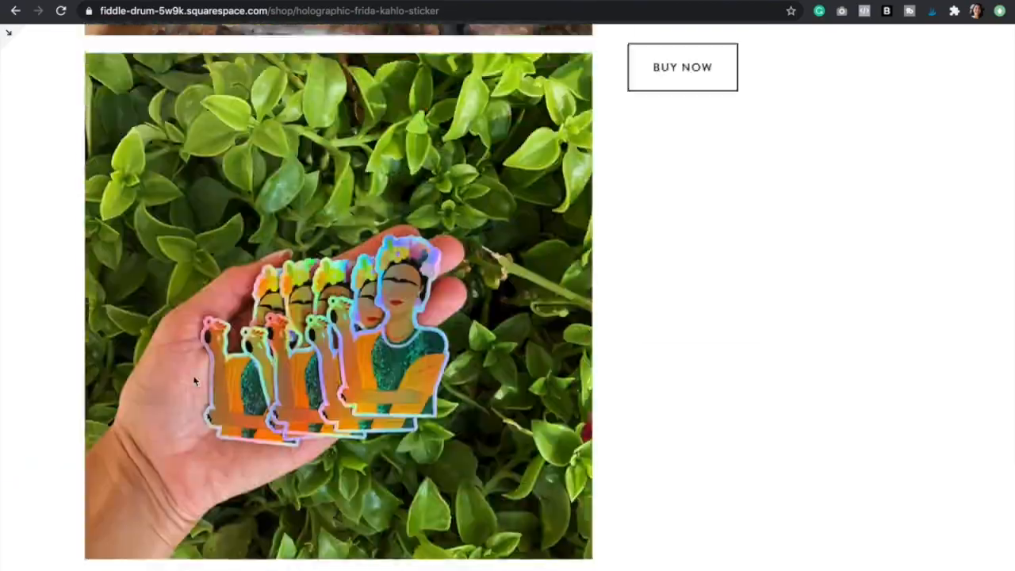
scroll(194, 381, down, 5)
scroll(194, 381, up, 5)
scroll(193, 381, down, 15)
scroll(194, 381, up, 10)
scroll(194, 380, down, 3)
scroll(649, 165, up, 8)
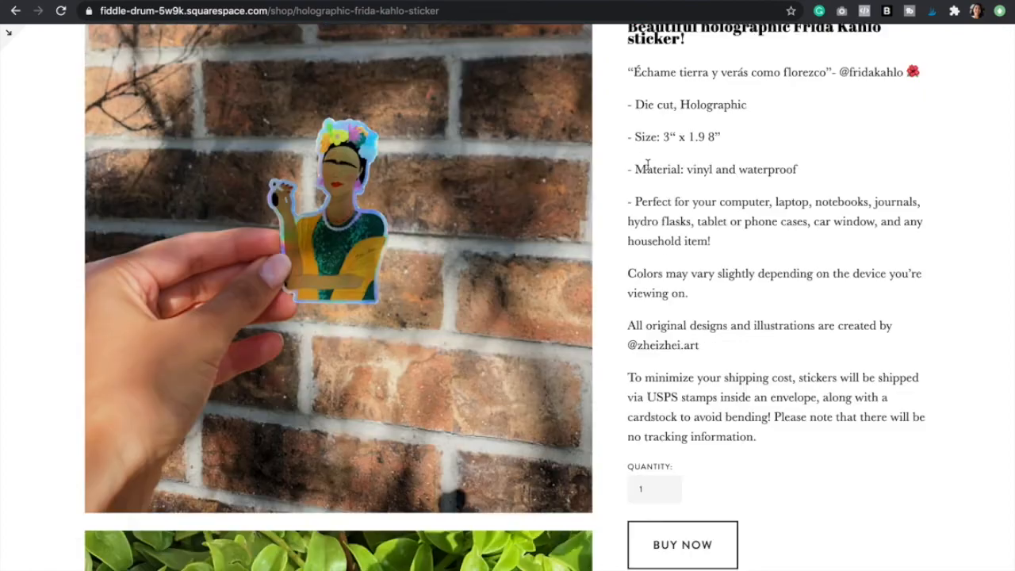
scroll(689, 336, down, 2)
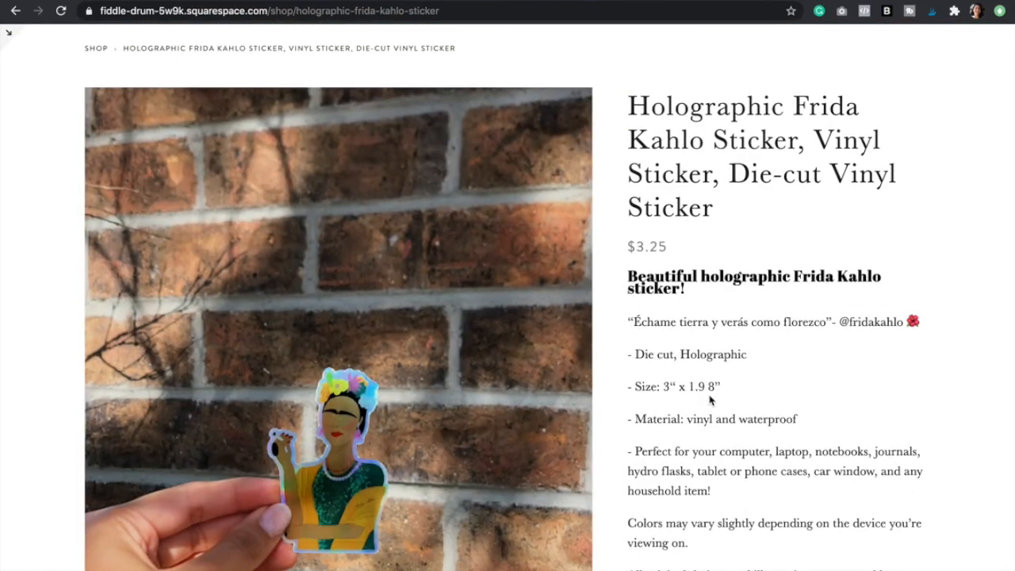
scroll(323, 345, down, 12)
scroll(323, 346, up, 15)
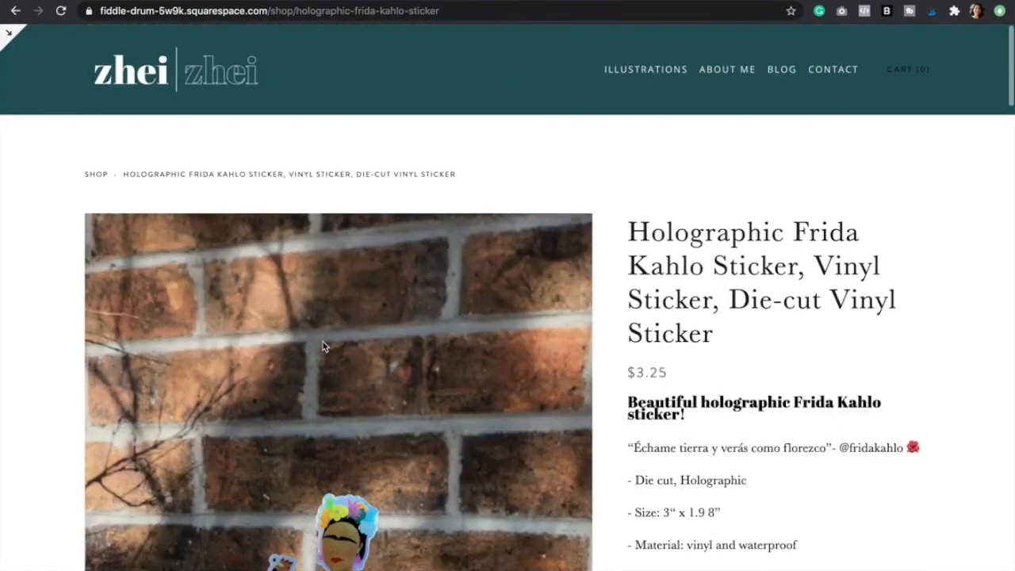
click(7, 38)
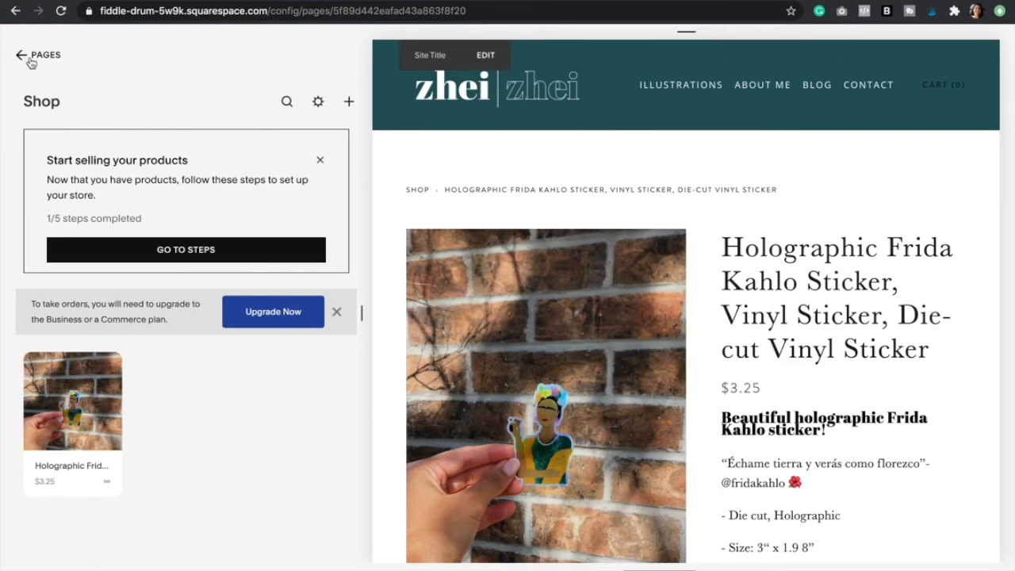
Set the product page's gallery design to Slideshow in the site styles
click(30, 62)
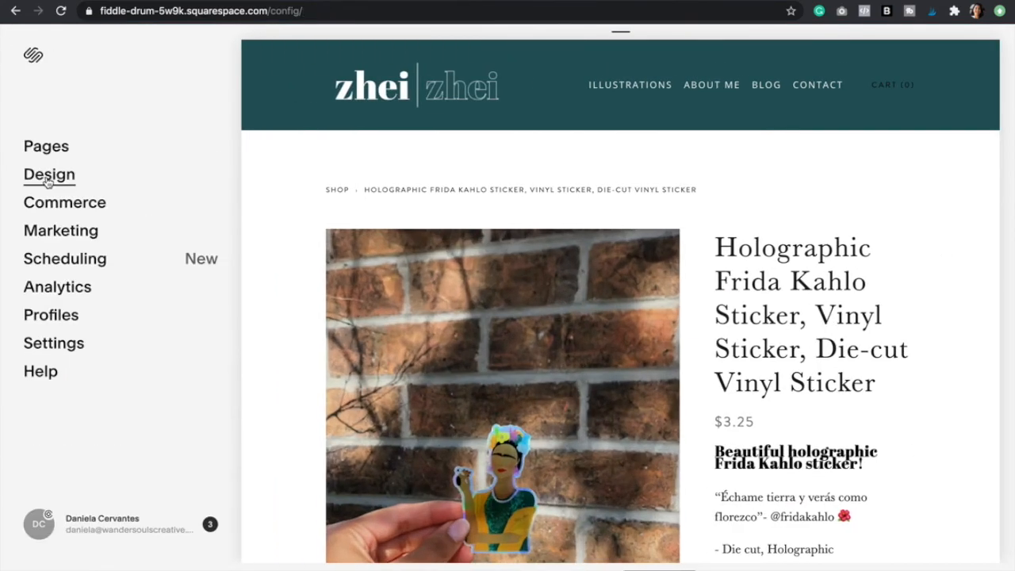
click(48, 182)
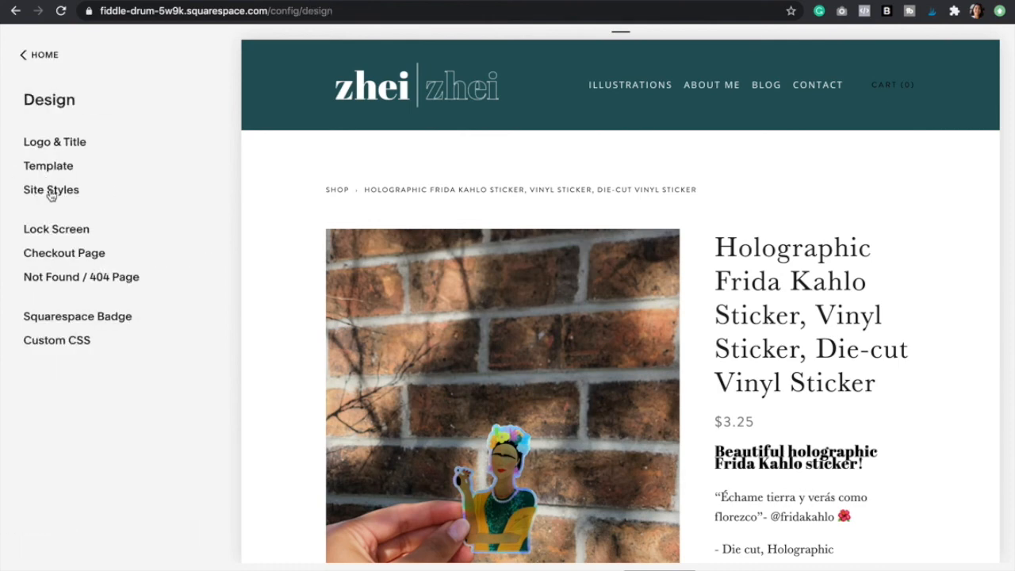
click(51, 192)
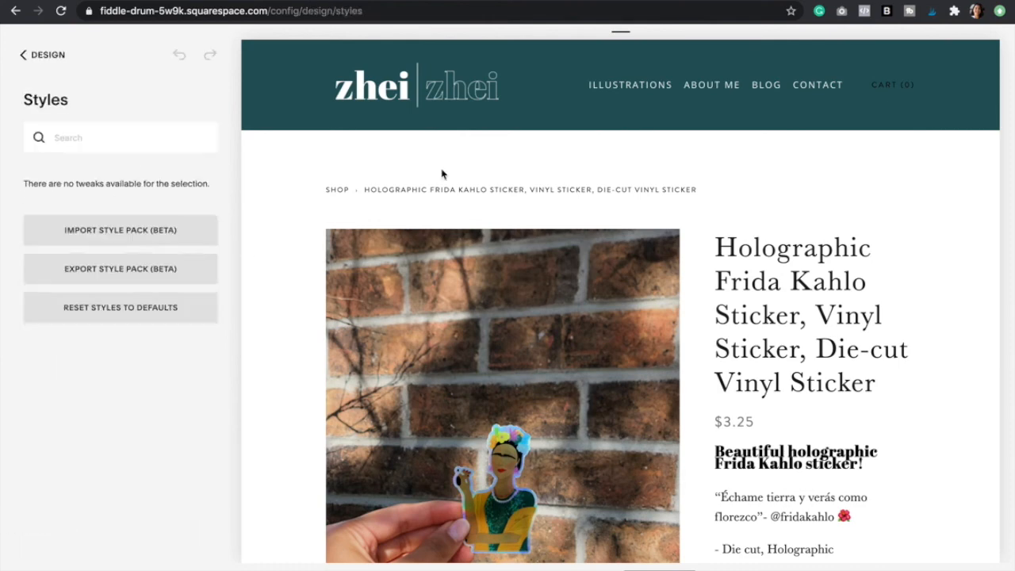
click(479, 290)
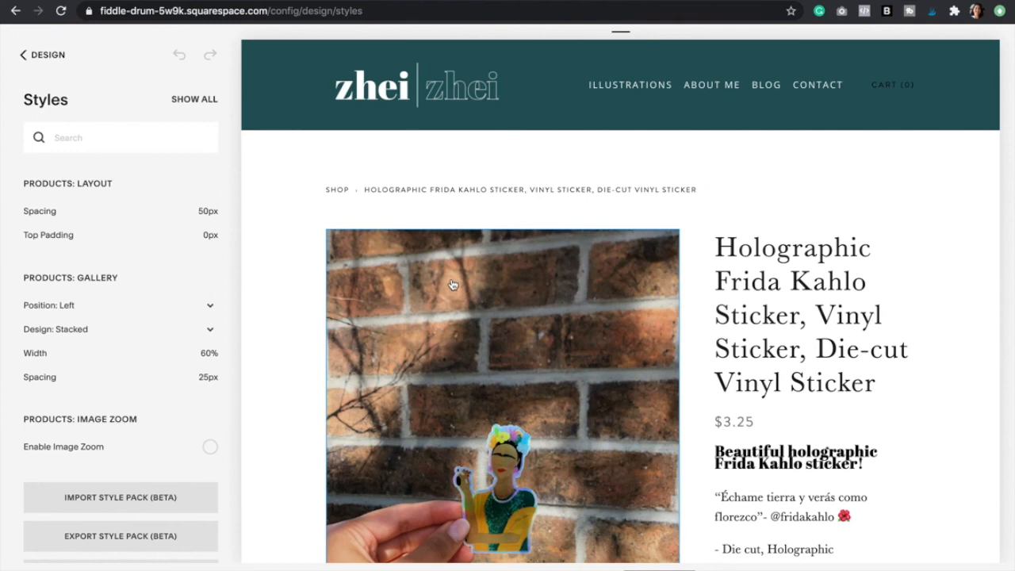
click(213, 329)
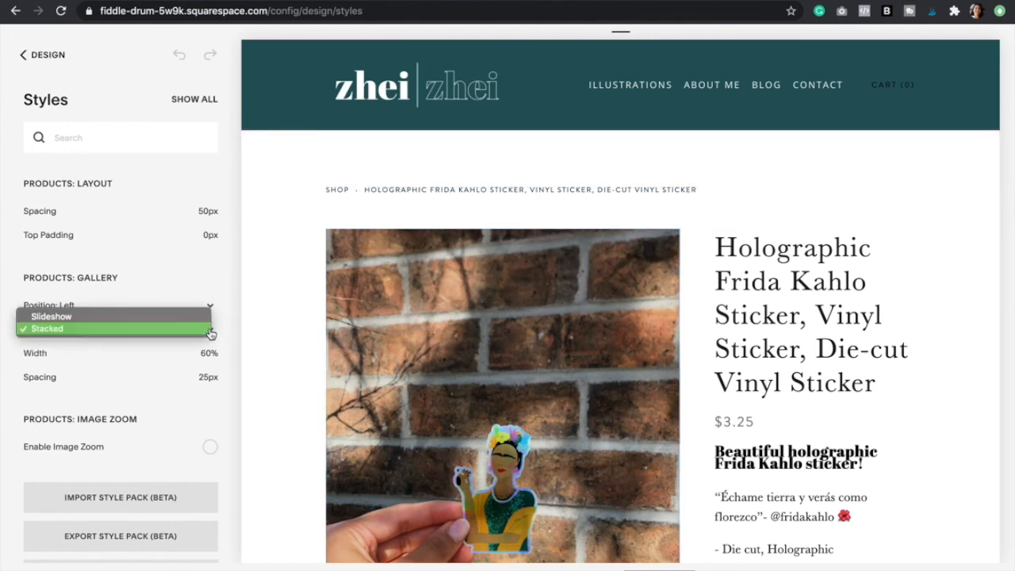
click(147, 321)
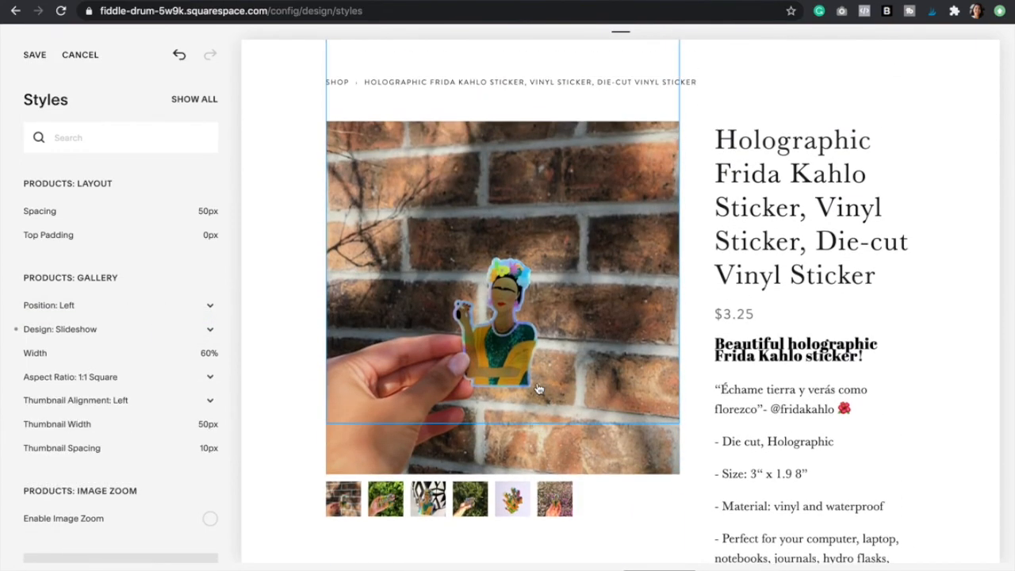
Set the product gallery's width to 64%
mouse_move(61, 356)
drag(141, 353, 156, 353)
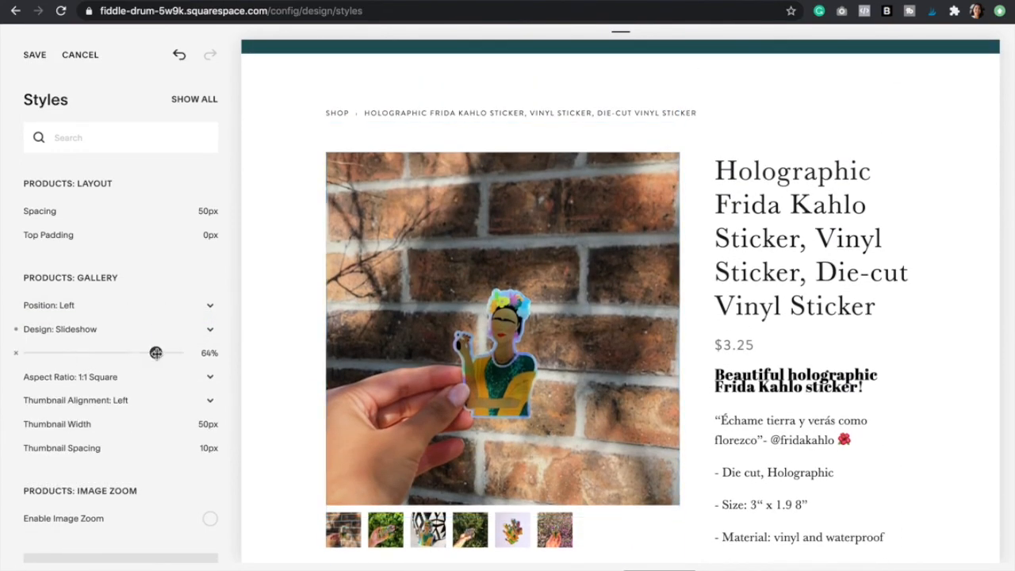
Try the 3:2 Standard and 2:3 Standard (Vertical) aspect ratios for the product gallery, and return it to 1:1 Square
click(211, 381)
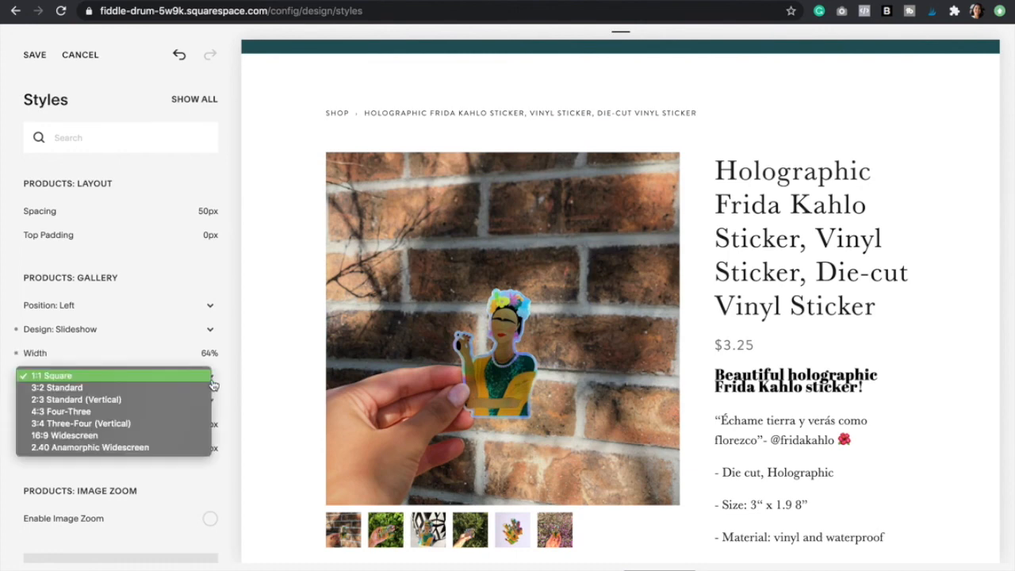
click(69, 388)
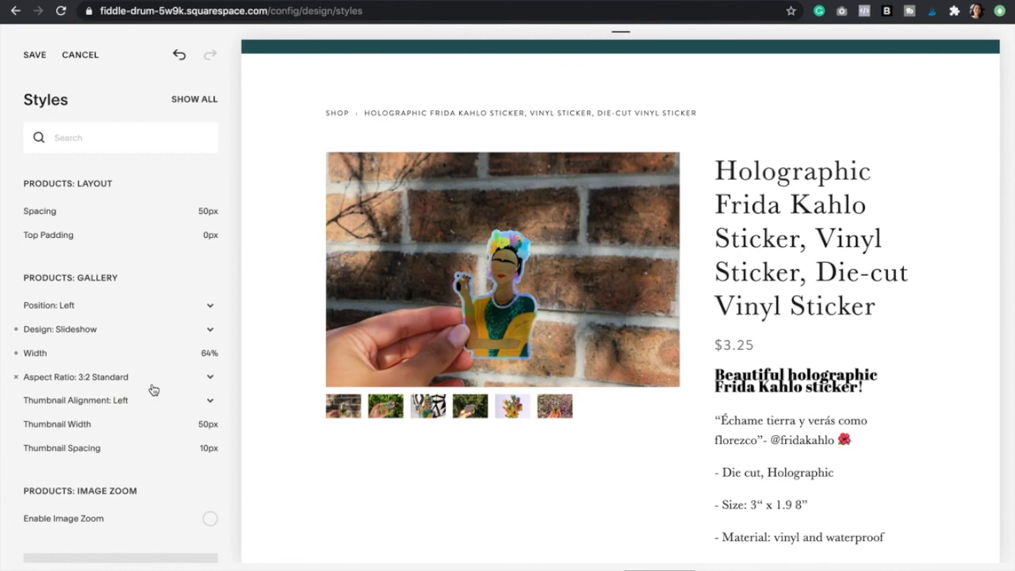
click(212, 379)
click(93, 388)
scroll(471, 435, down, 4)
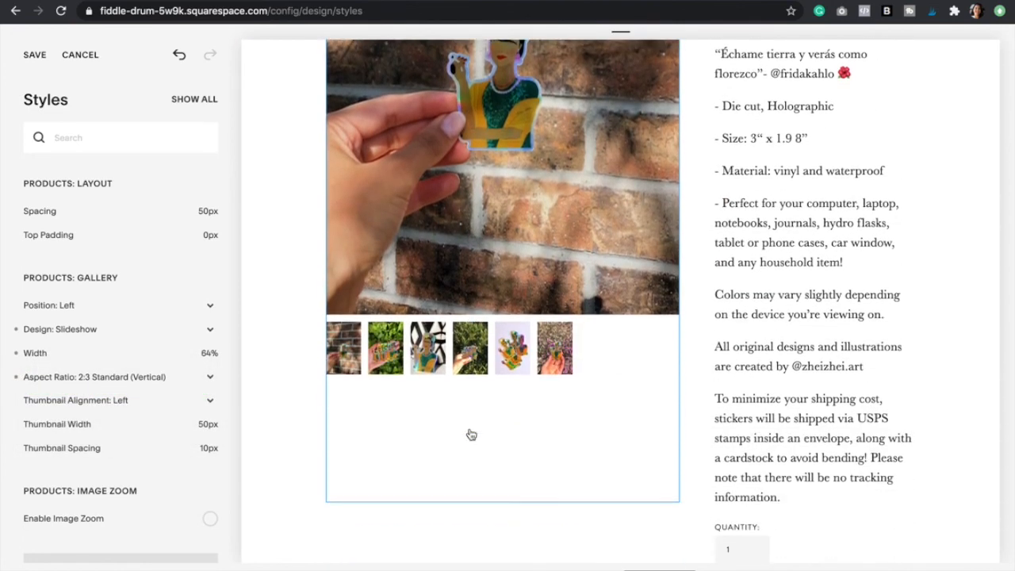
scroll(471, 435, up, 2)
mouse_move(211, 354)
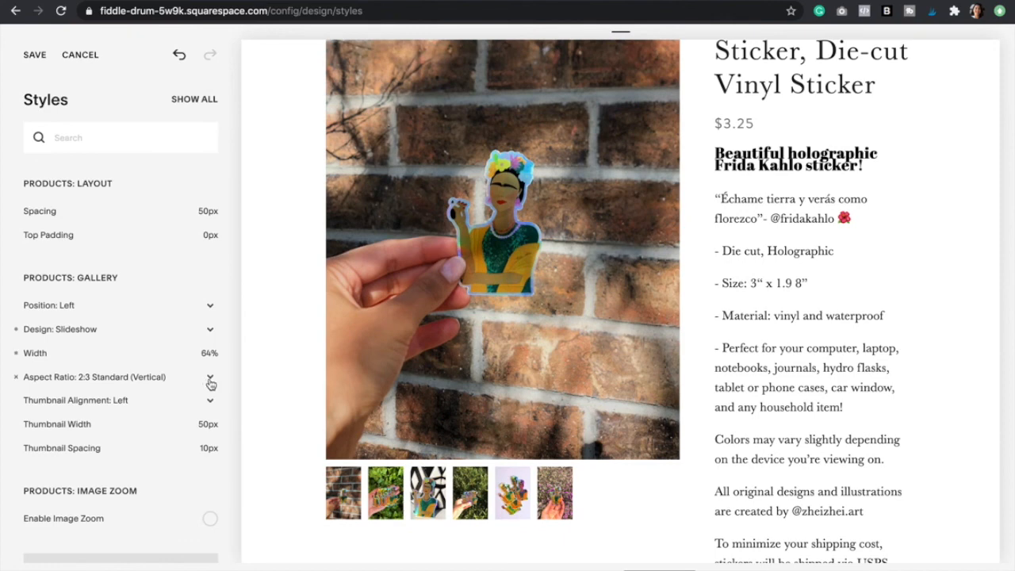
click(211, 379)
click(135, 353)
scroll(369, 399, up, 1)
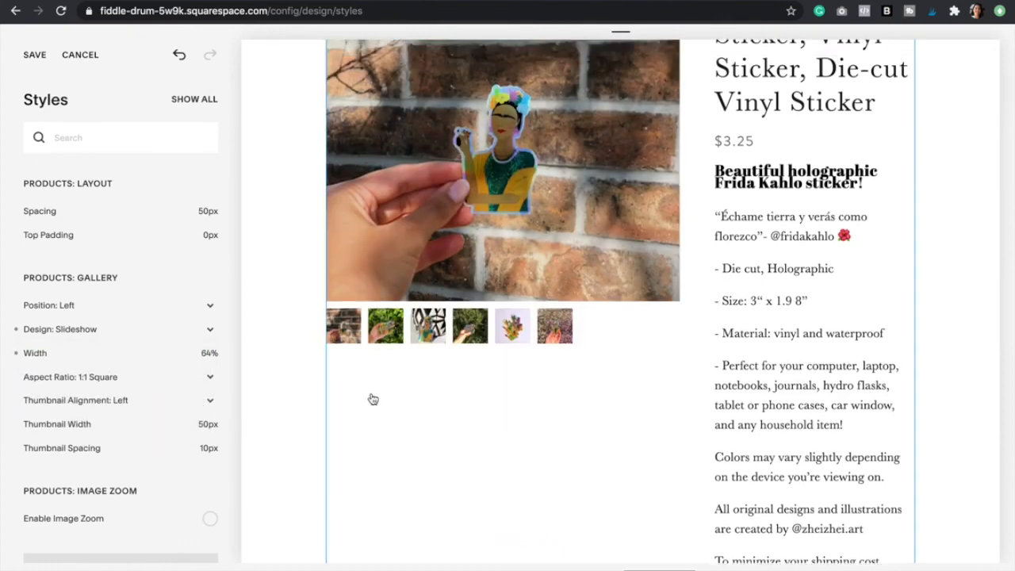
Center the gallery thumbnails, and set their width to 71 px and their spacing to 14 px
click(211, 404)
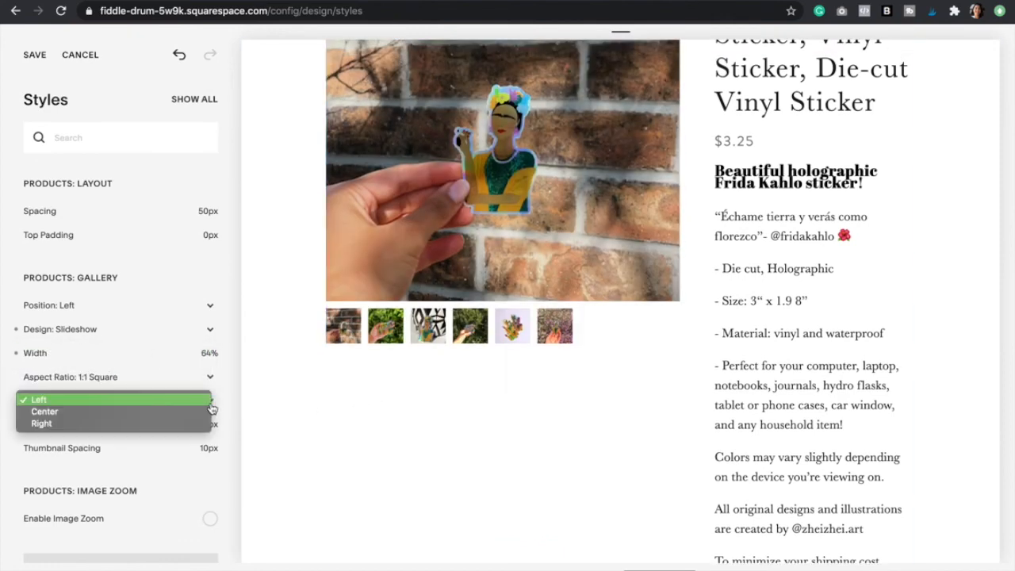
click(95, 412)
mouse_move(93, 430)
drag(90, 426, 114, 425)
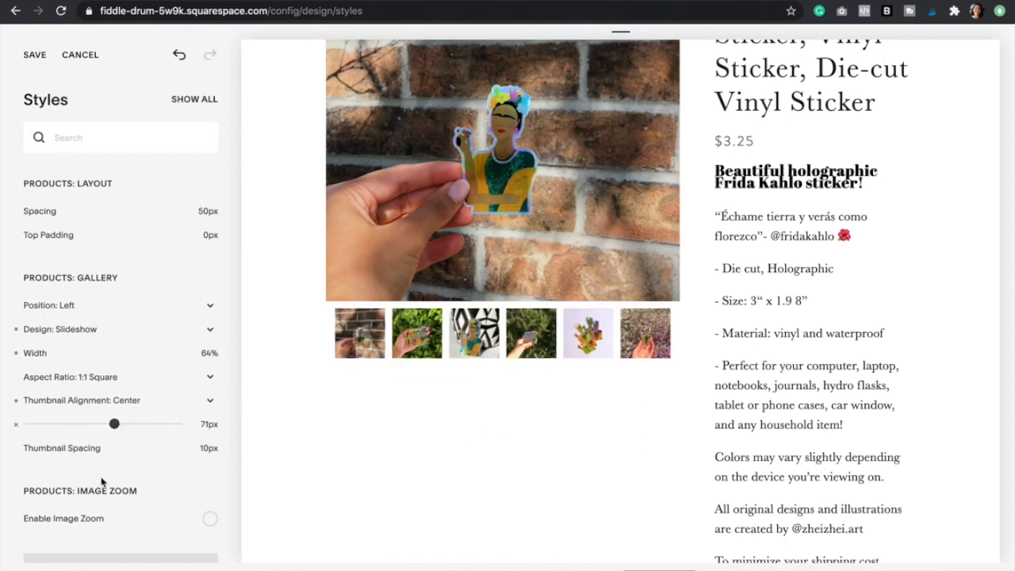
mouse_move(101, 453)
drag(54, 448, 63, 448)
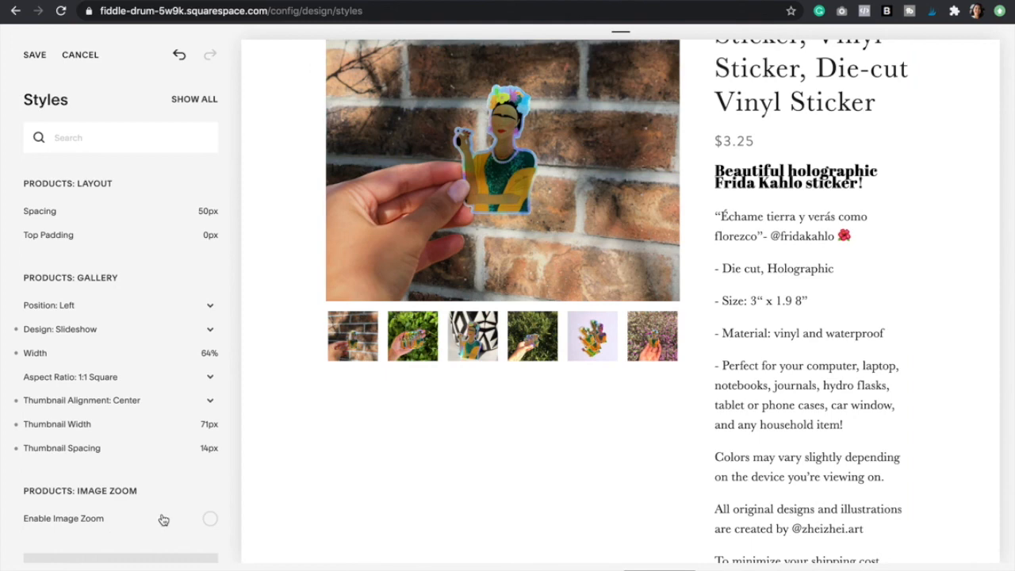
Enable image zoom for the product images
scroll(162, 518, down, 1)
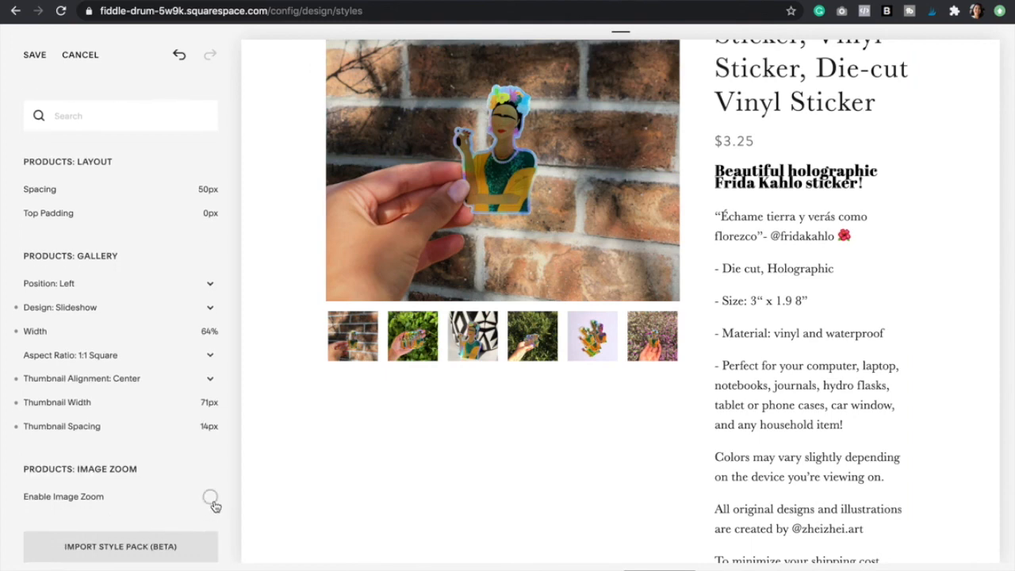
click(210, 497)
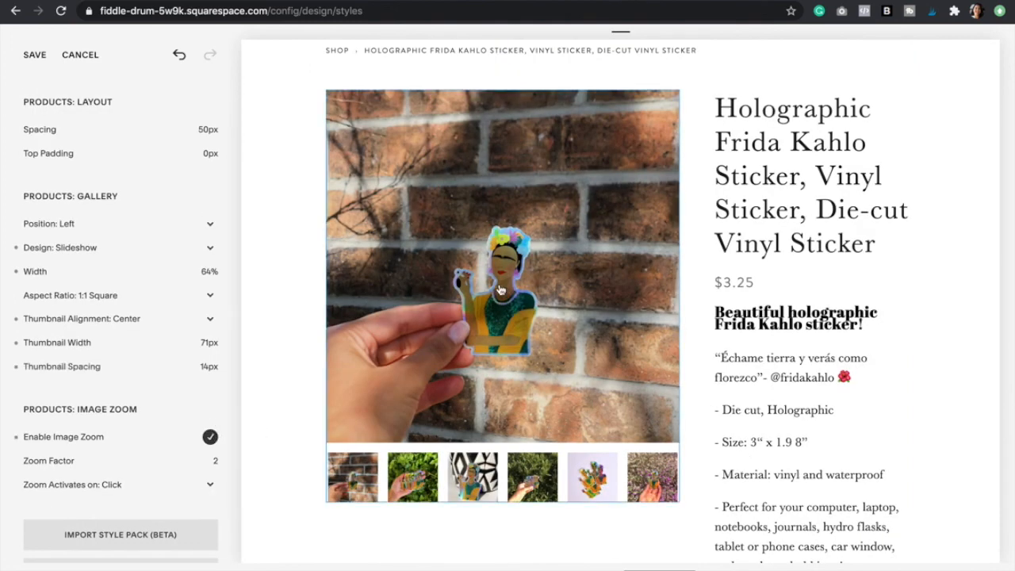
Review the style options for the product title and browse the fonts available for it
click(738, 153)
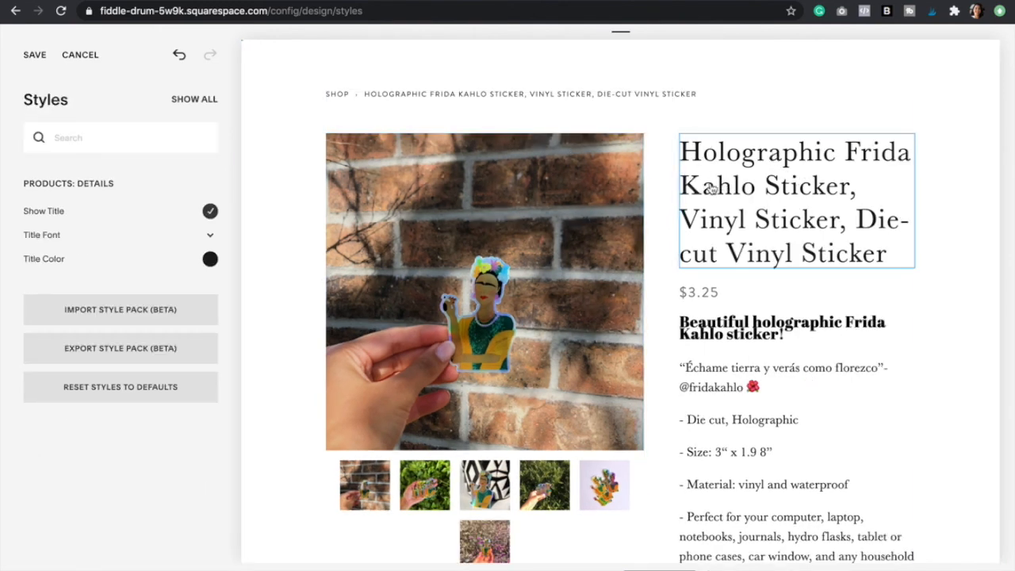
click(211, 239)
click(191, 165)
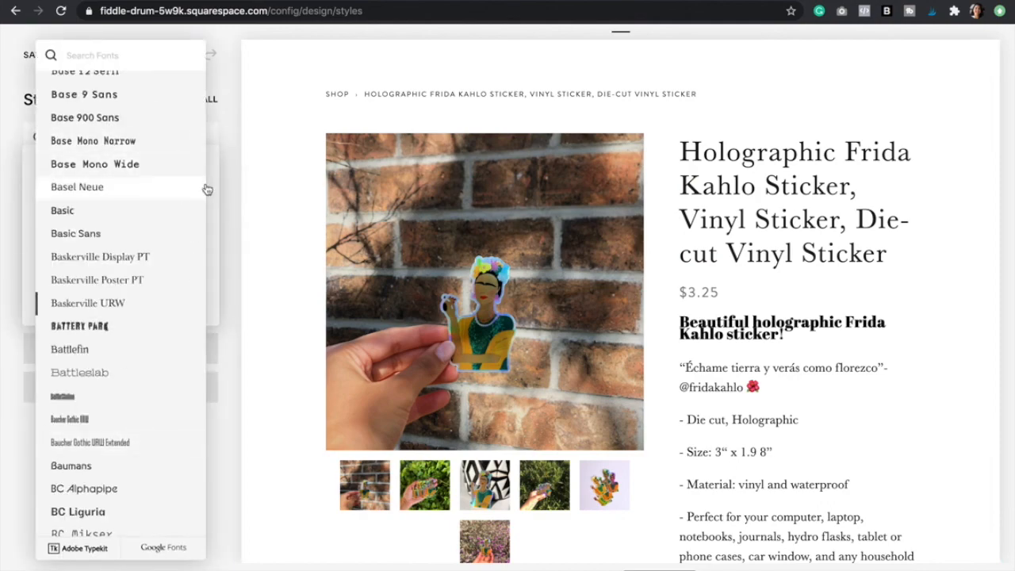
click(233, 199)
Review the style options for the product description, quantity field and Buy Now button, and look over the whole product page
click(722, 381)
scroll(723, 381, down, 8)
scroll(718, 278, up, 1)
click(712, 175)
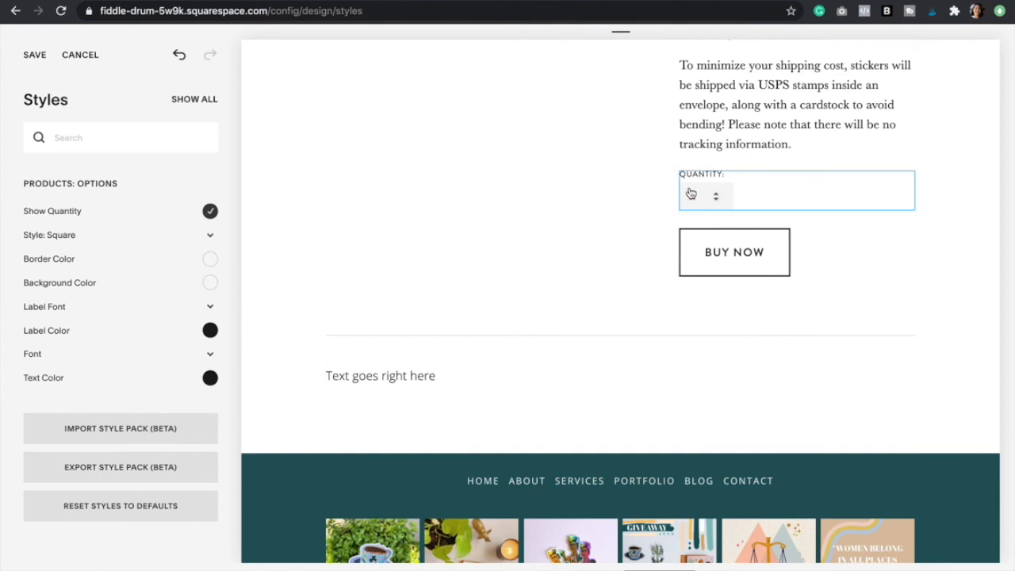
click(731, 261)
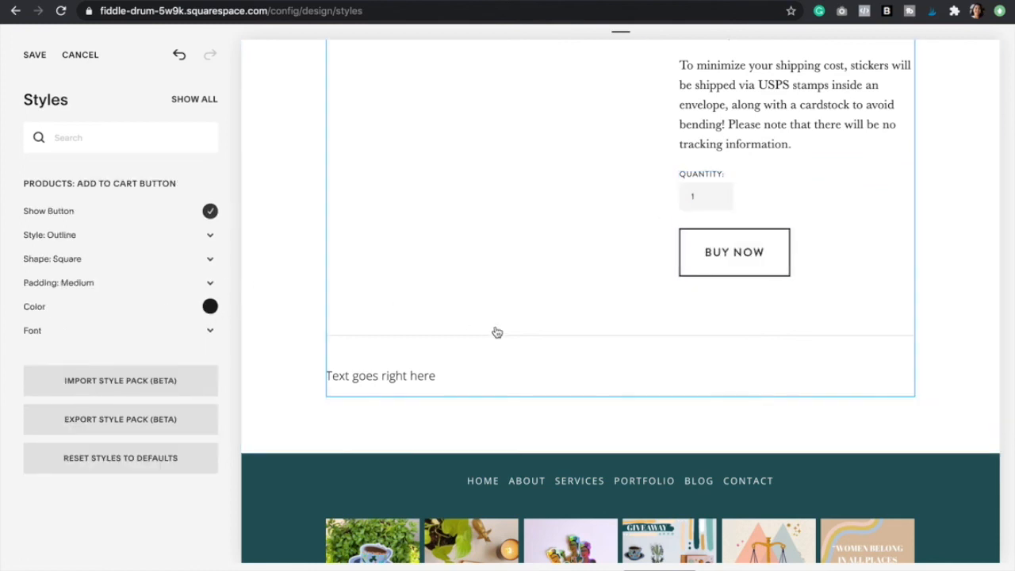
scroll(495, 333, up, 10)
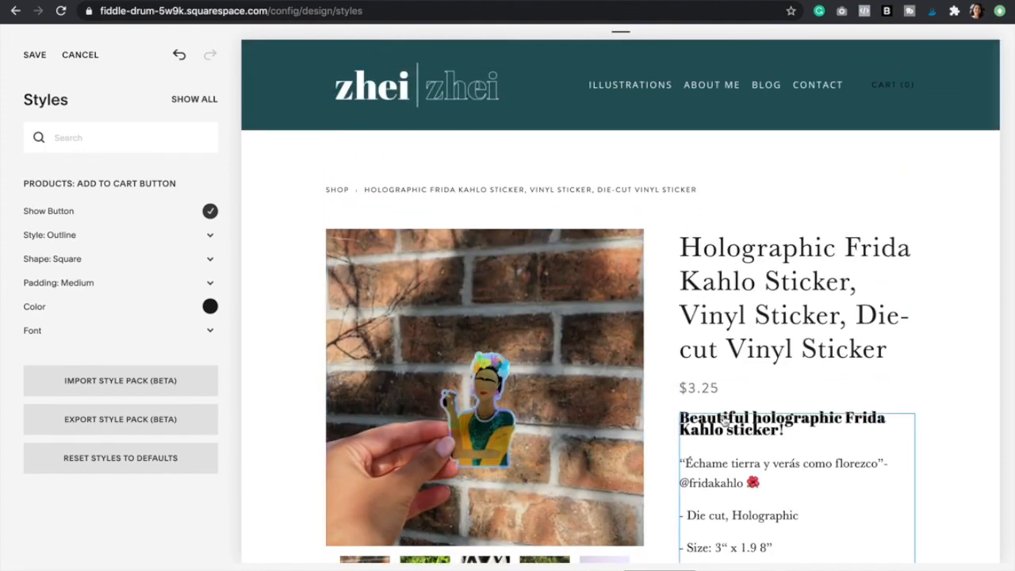
scroll(724, 420, down, 10)
scroll(725, 415, up, 10)
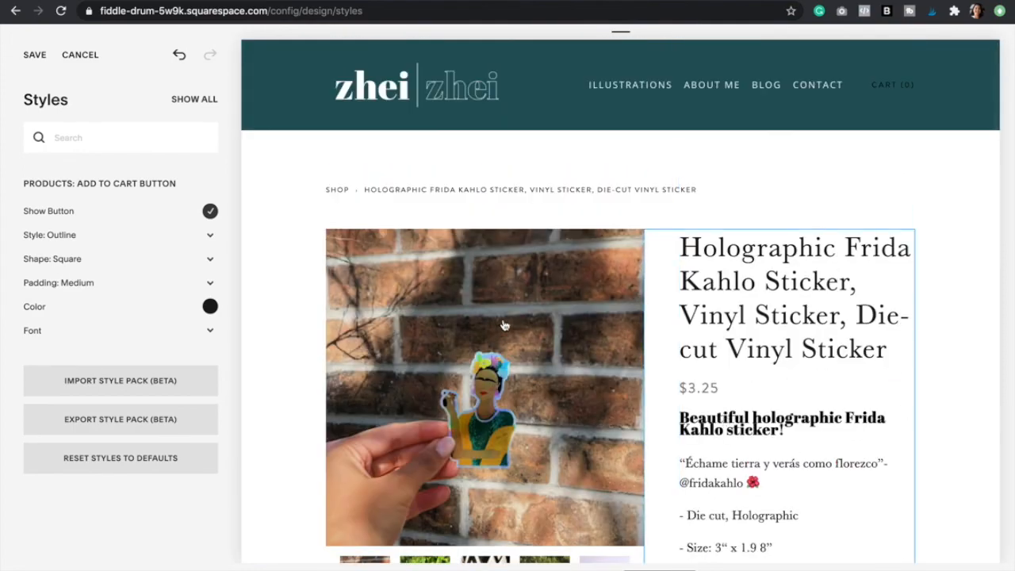